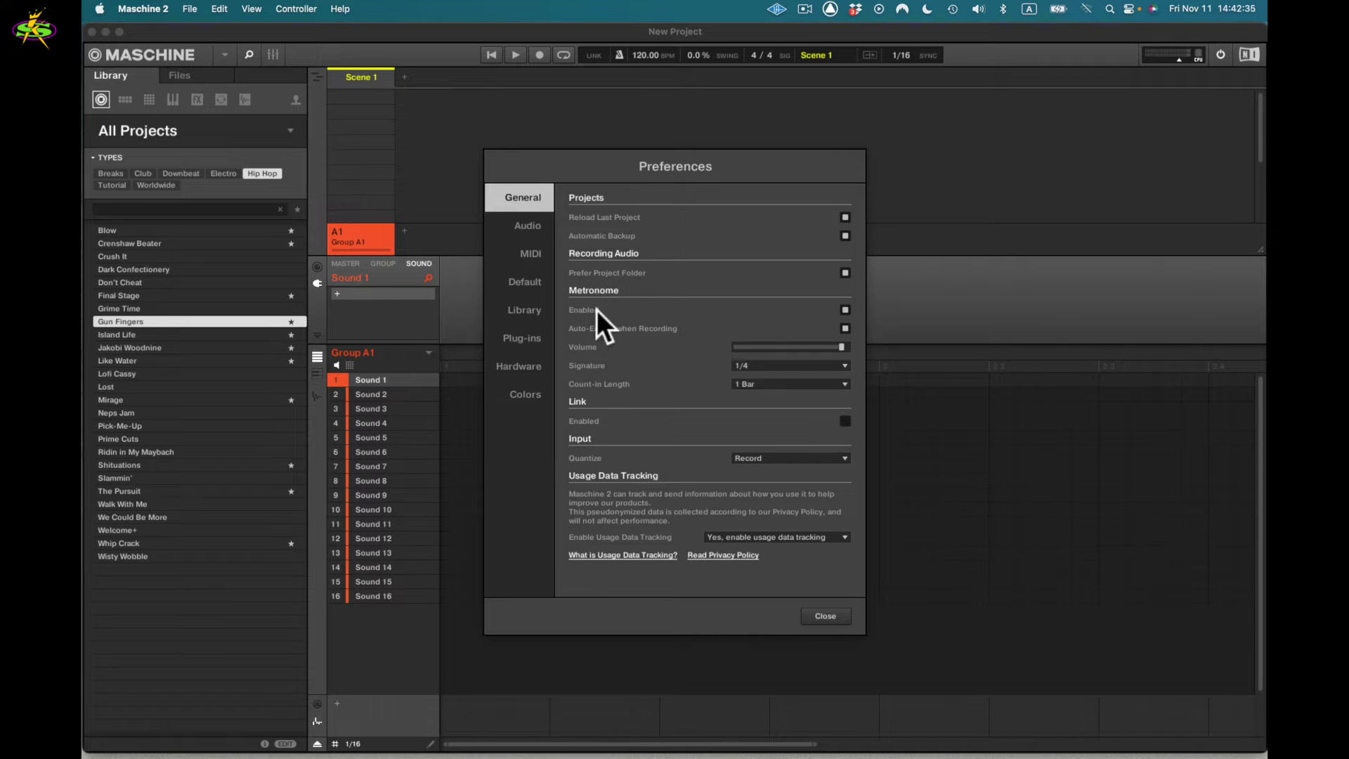
# Toggle the metronome off and on in the general preferences and adjust its volume
pyautogui.click(847, 309)
pyautogui.click(846, 309)
pyautogui.click(846, 309)
pyautogui.click(846, 309)
pyautogui.click(821, 343)
pyautogui.click(826, 615)
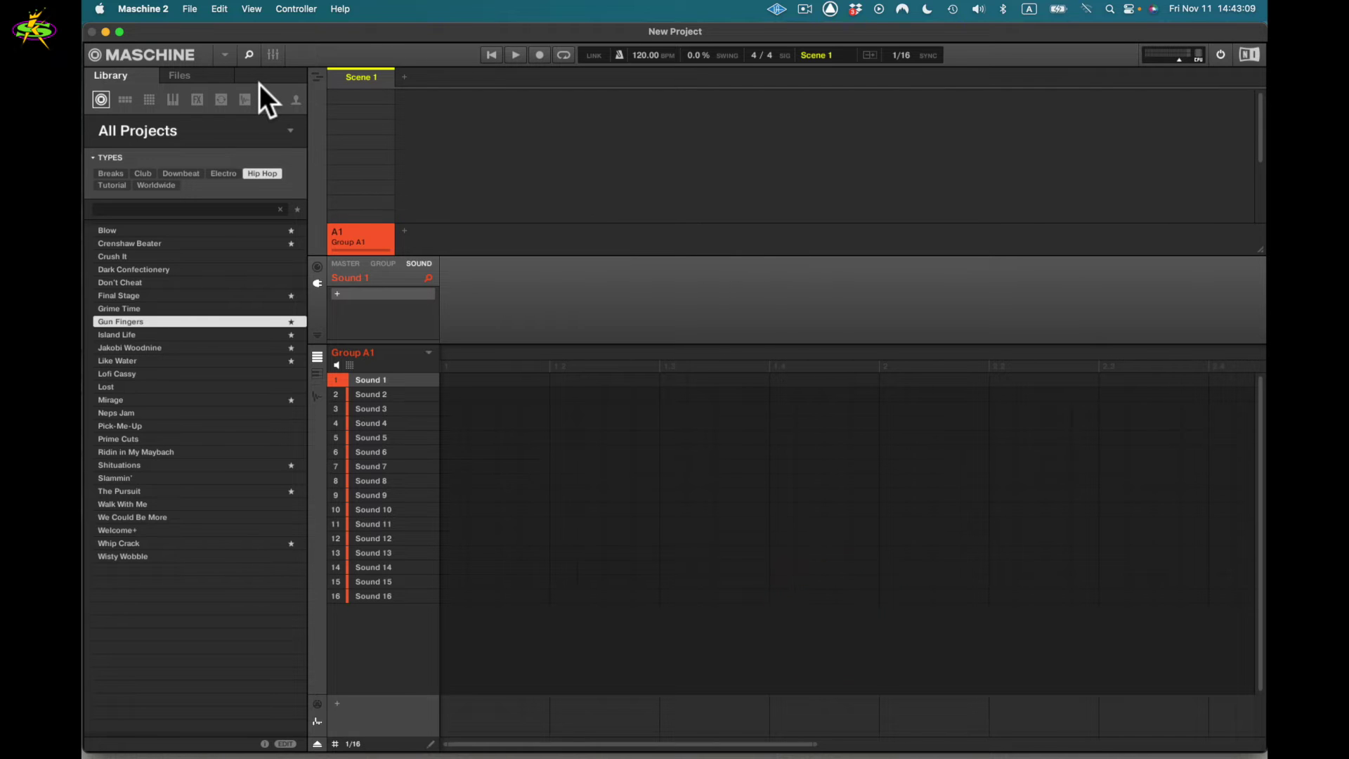
# Start playback and reopen the general preferences to try the metronome's Enabled option
pyautogui.press('space')
pyautogui.click(142, 8)
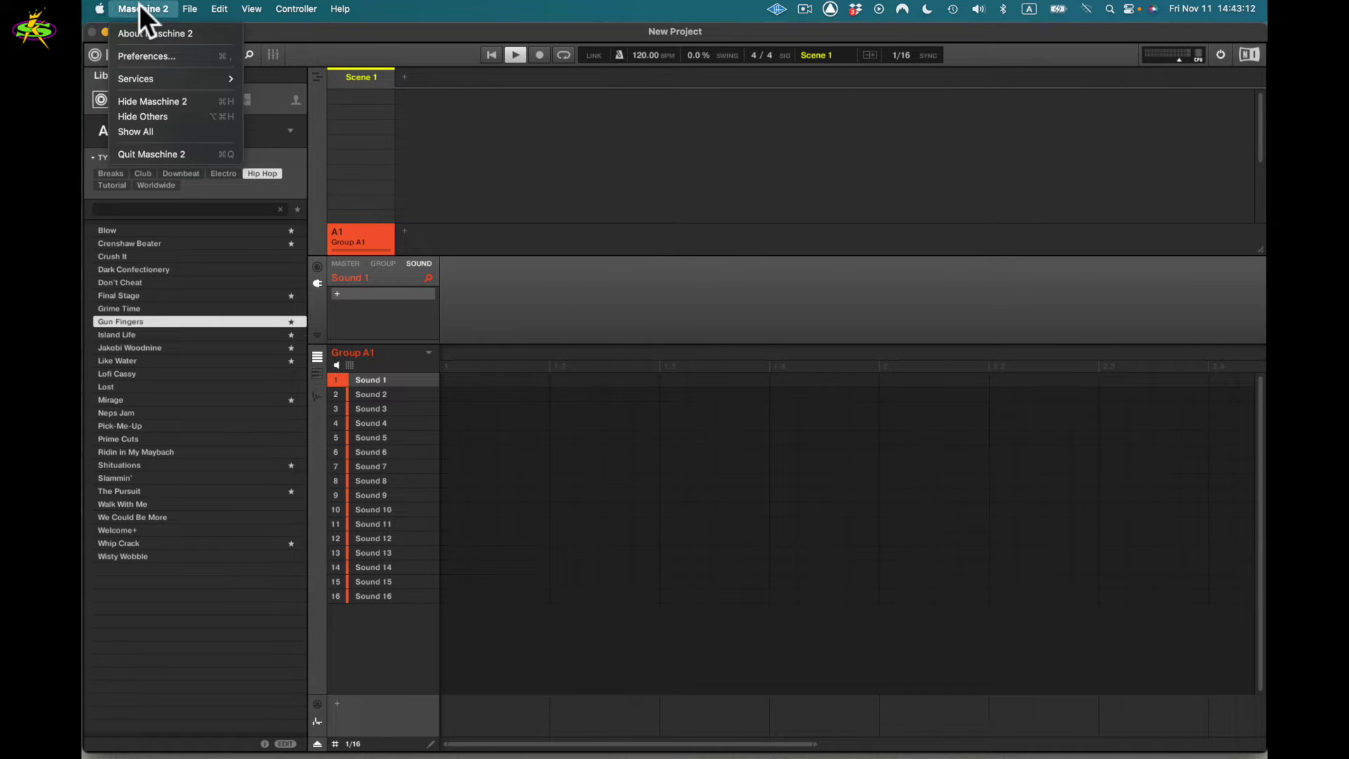
pyautogui.click(137, 54)
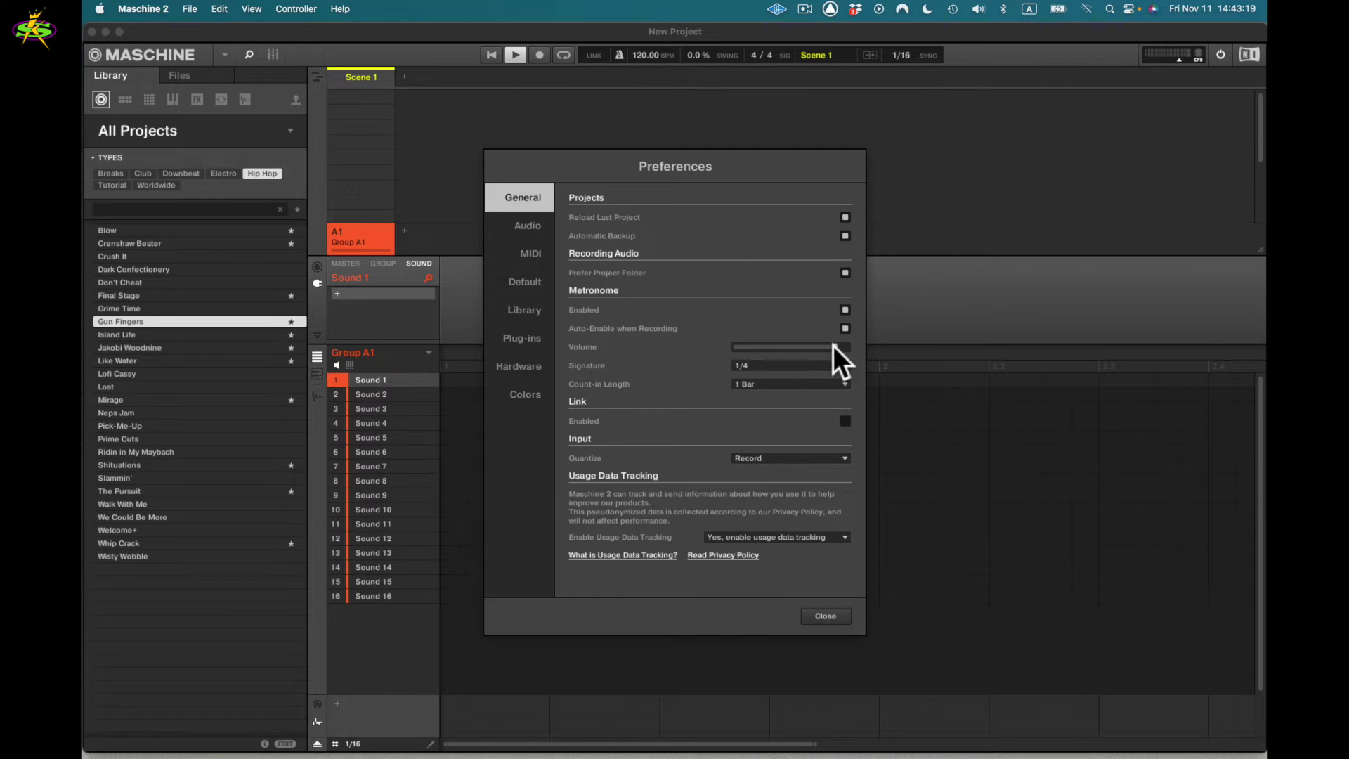
pyautogui.click(844, 310)
# Try the metronome signatures 1/8 and 1/16, and return the signature to 1/4
pyautogui.click(845, 363)
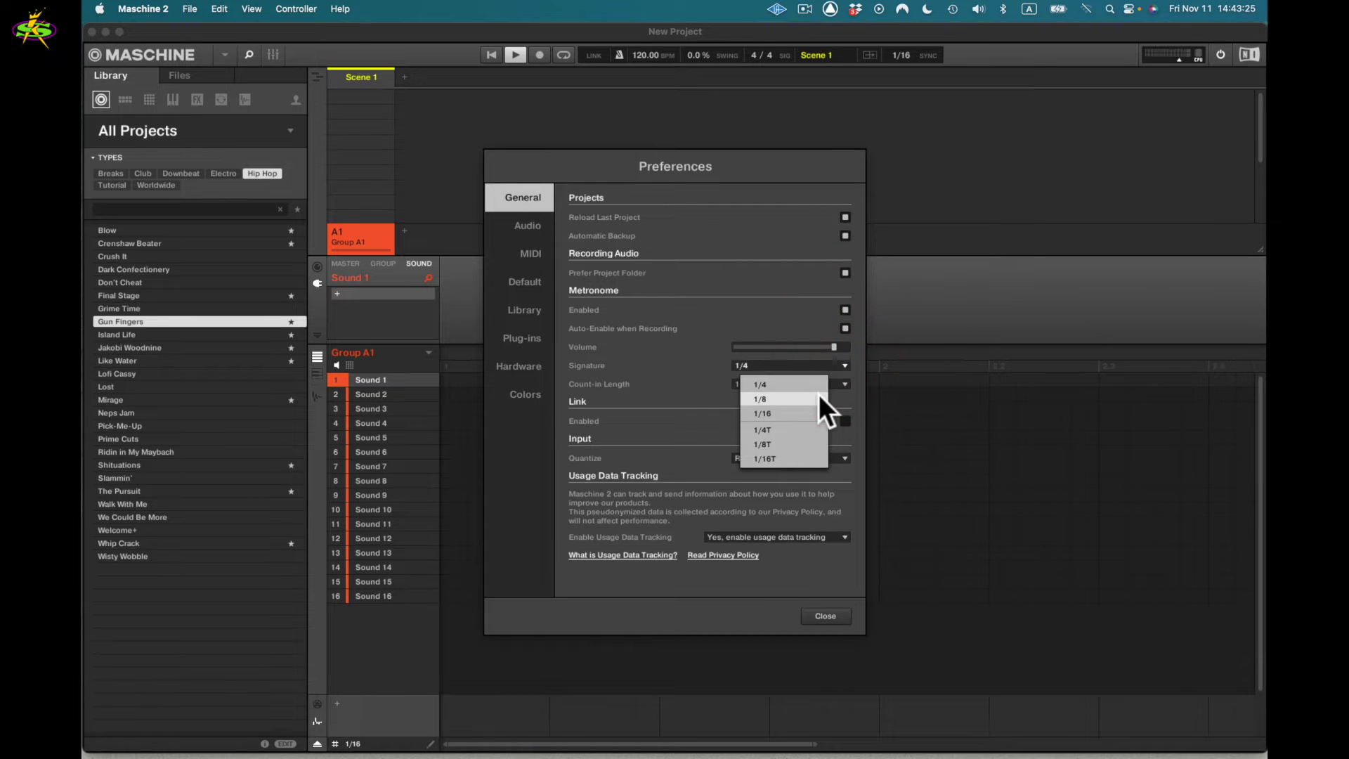
pyautogui.click(819, 394)
pyautogui.click(842, 365)
pyautogui.click(813, 413)
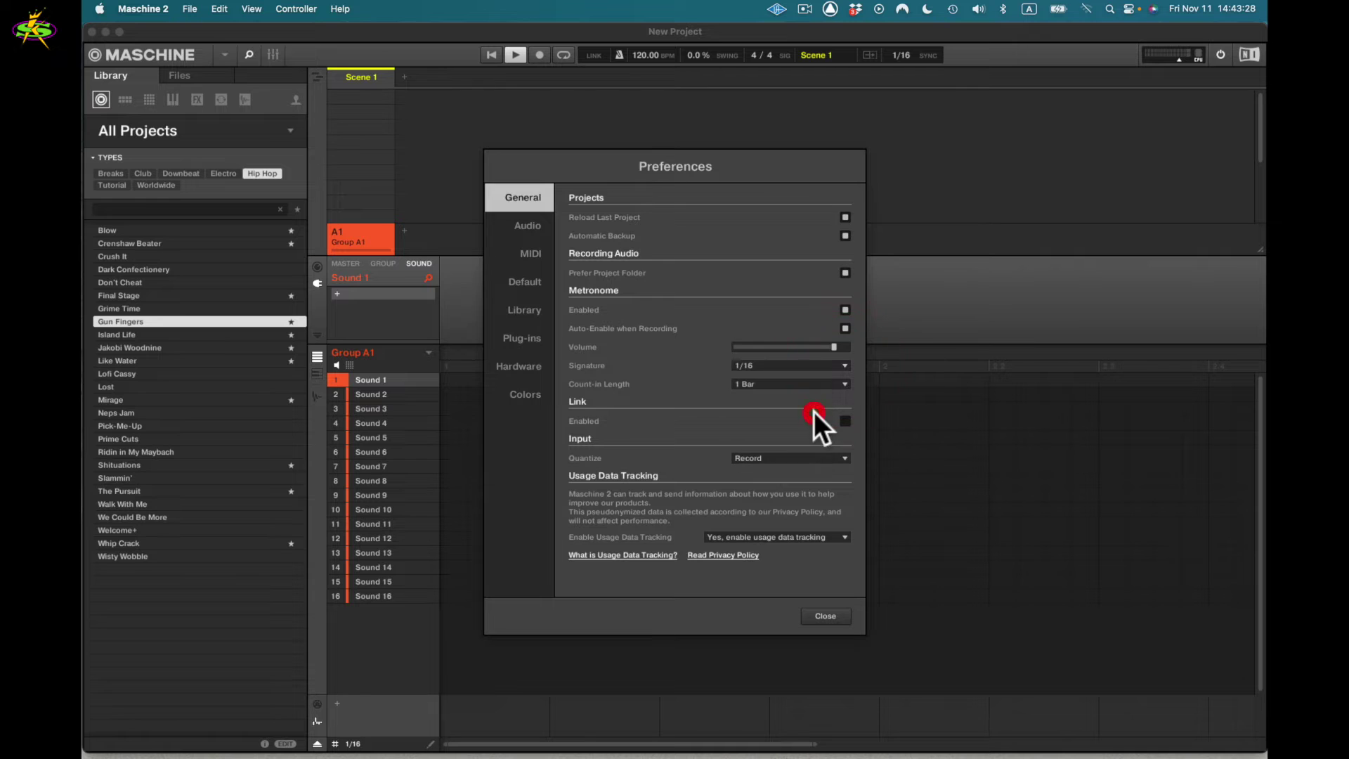
pyautogui.click(843, 366)
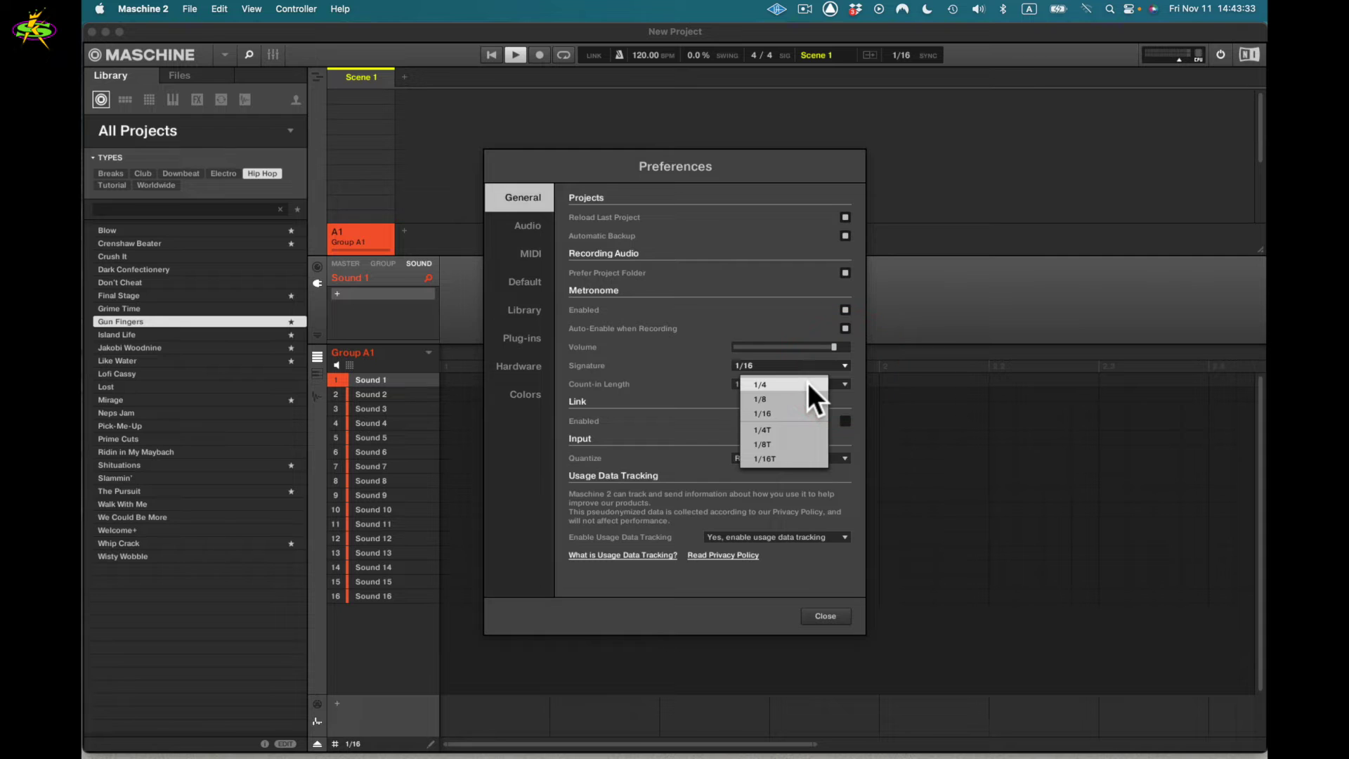
pyautogui.click(807, 384)
# Set the metronome's count-in length to 2 Bars and close the preferences
pyautogui.click(846, 383)
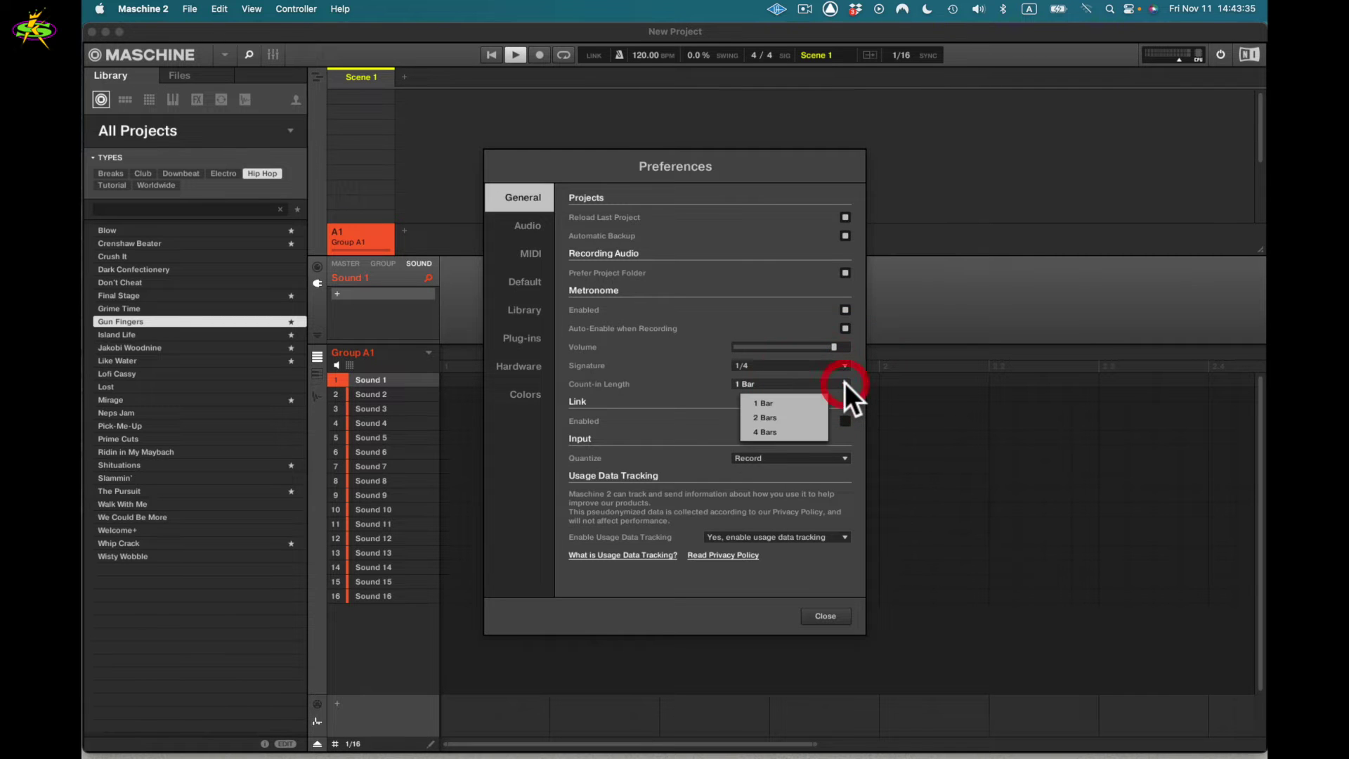
pyautogui.click(783, 417)
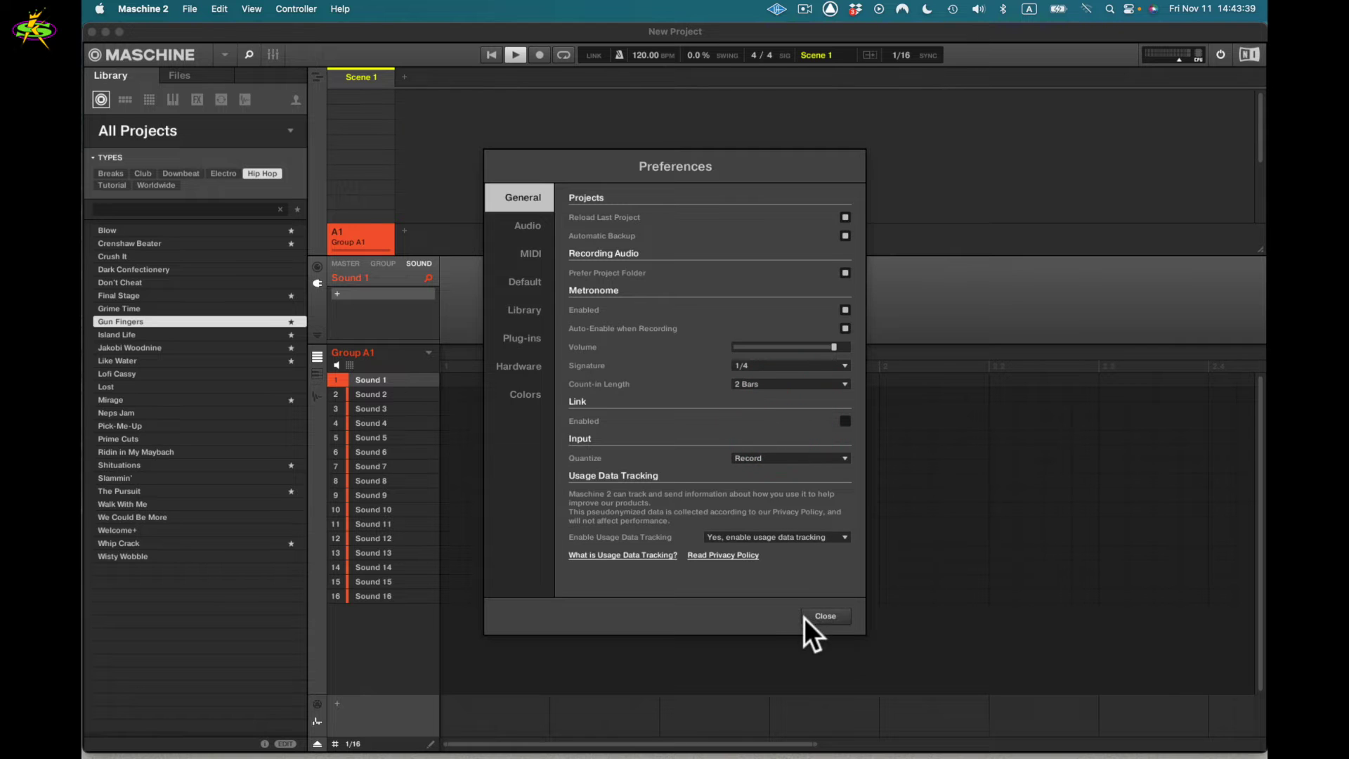
pyautogui.click(830, 616)
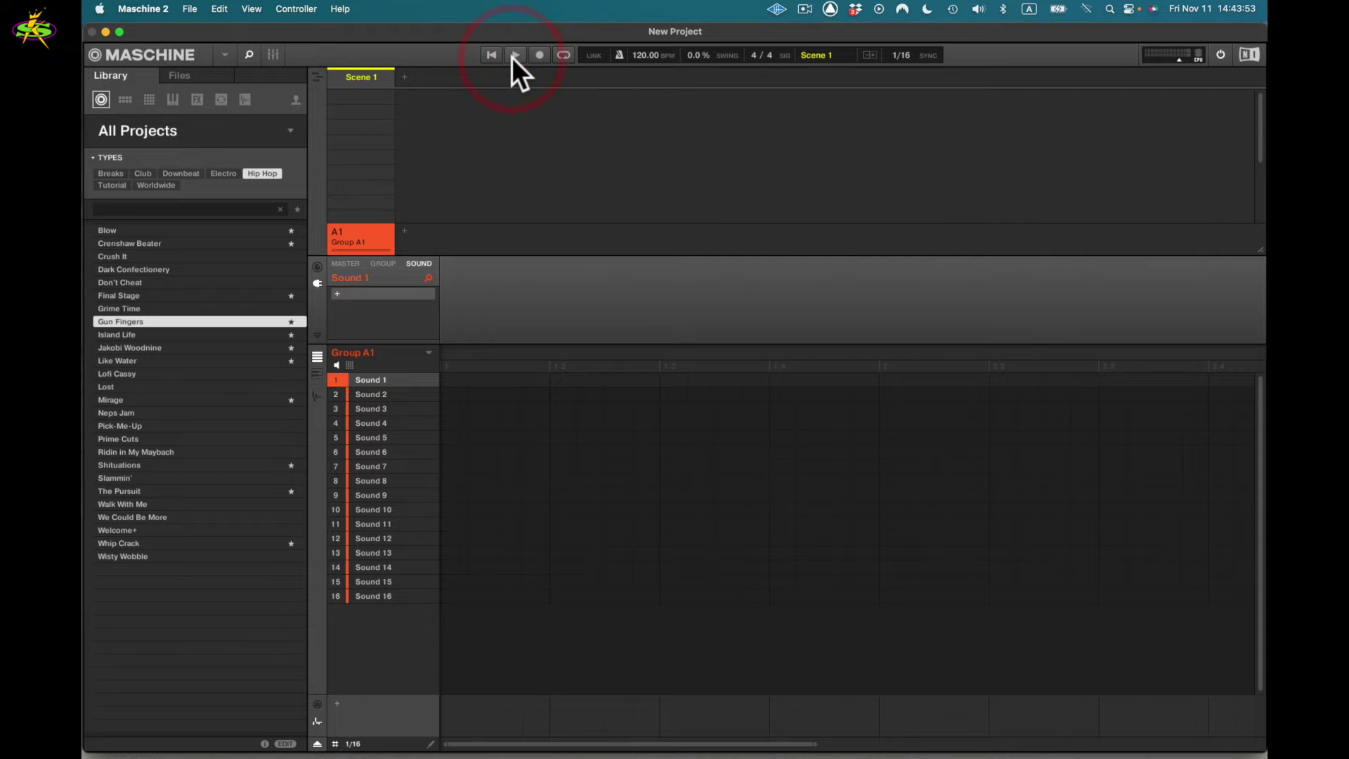
# Reopen the general preferences, enable Link and set the input quantize mode to Play/Rec
pyautogui.click(128, 7)
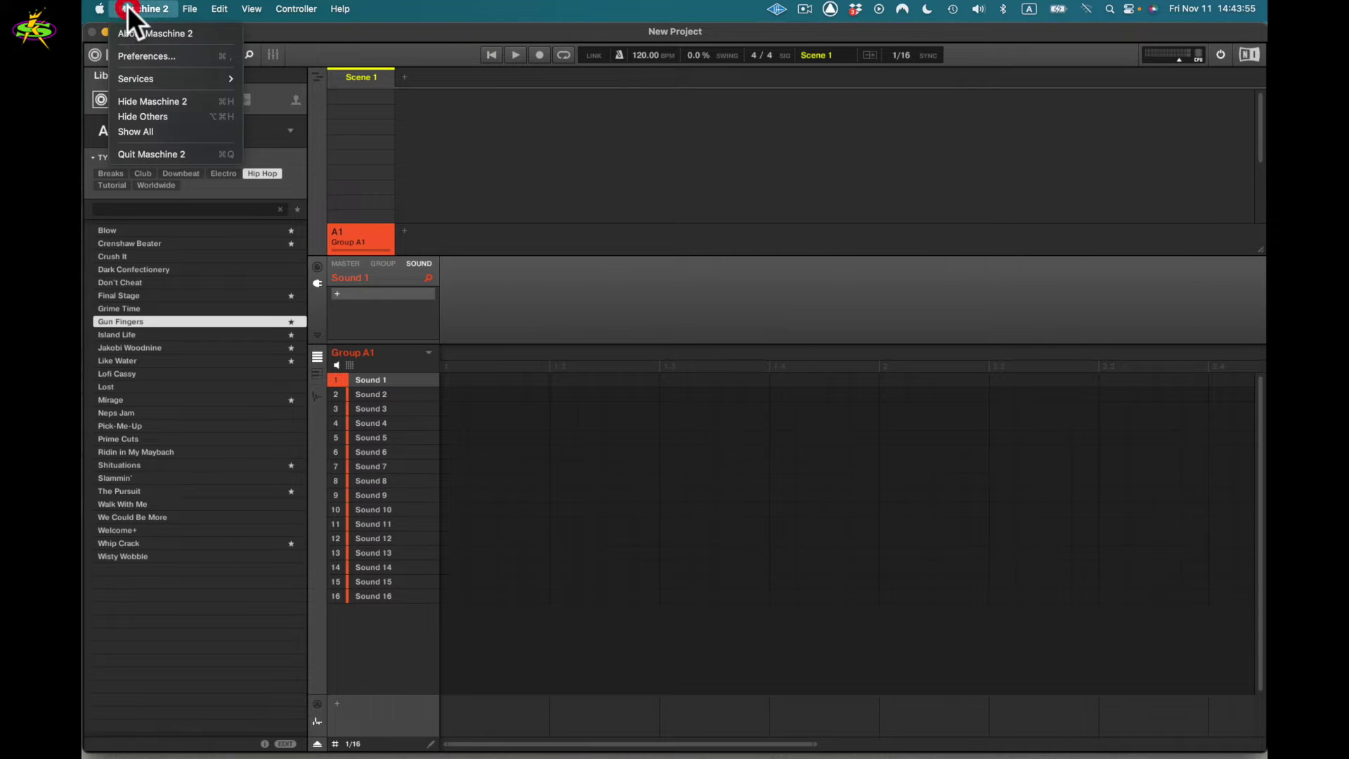
pyautogui.click(133, 55)
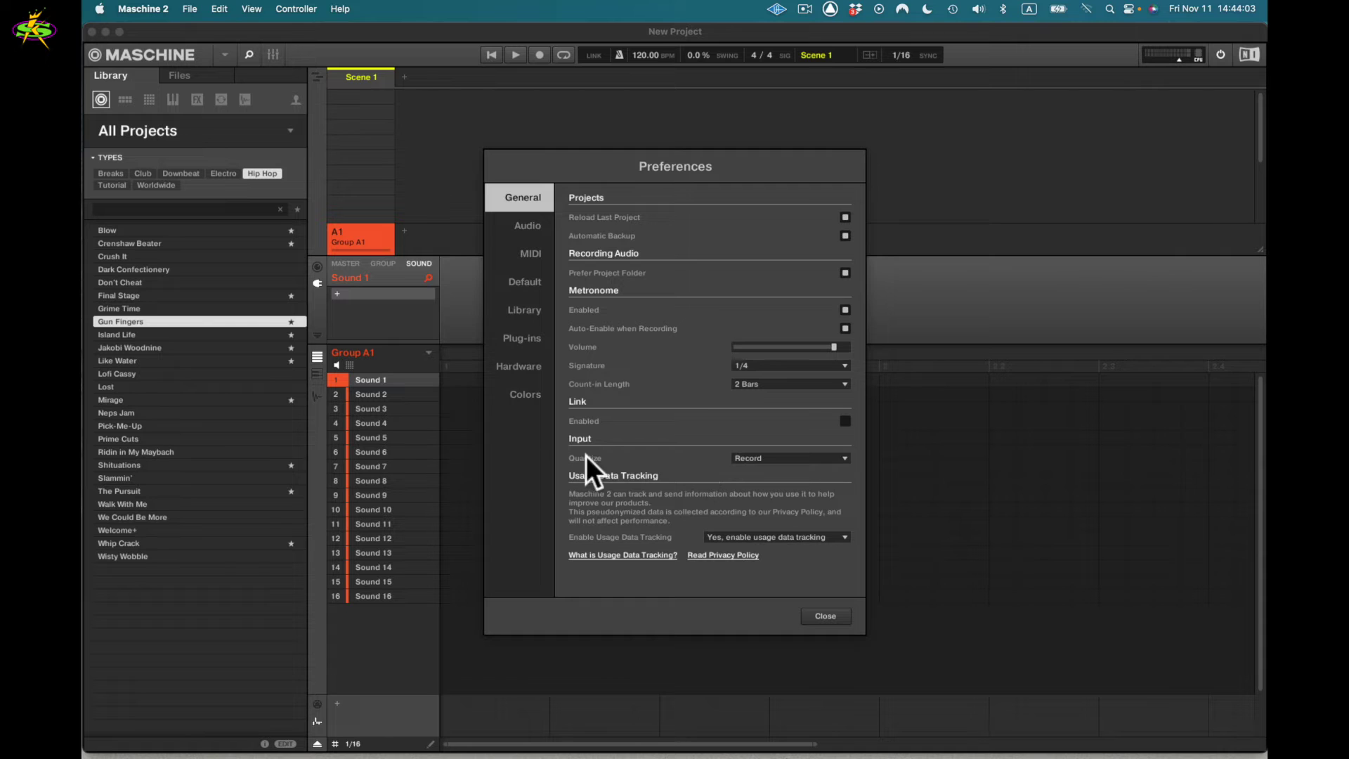
pyautogui.click(847, 420)
pyautogui.click(846, 457)
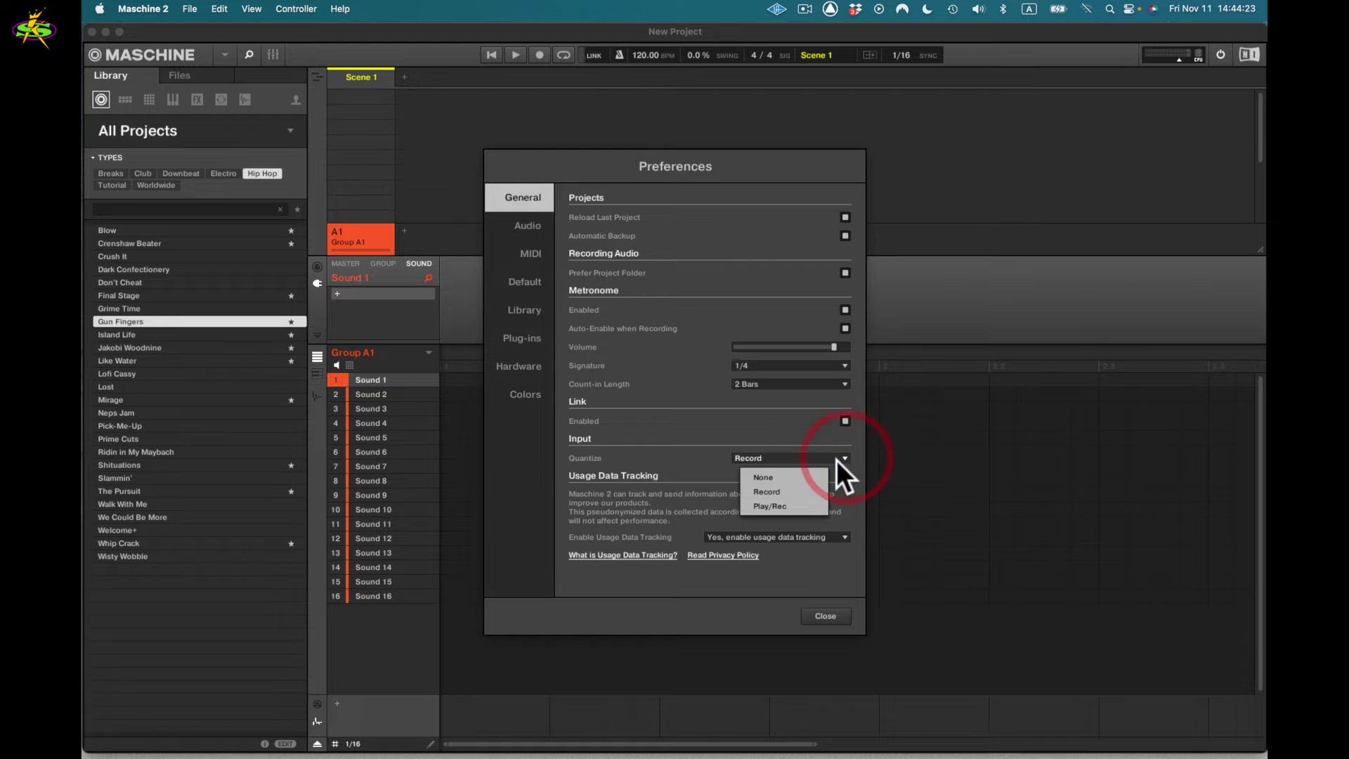
pyautogui.click(828, 507)
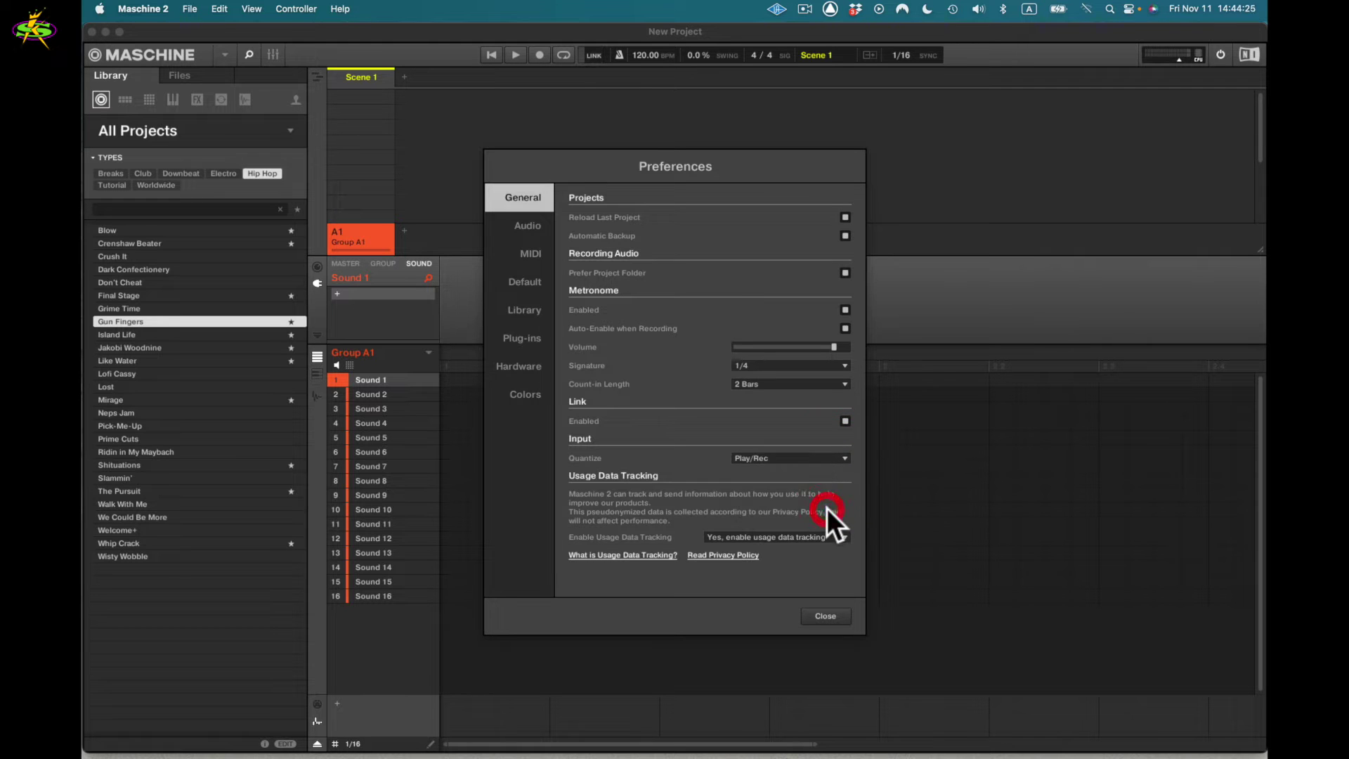
pyautogui.click(846, 457)
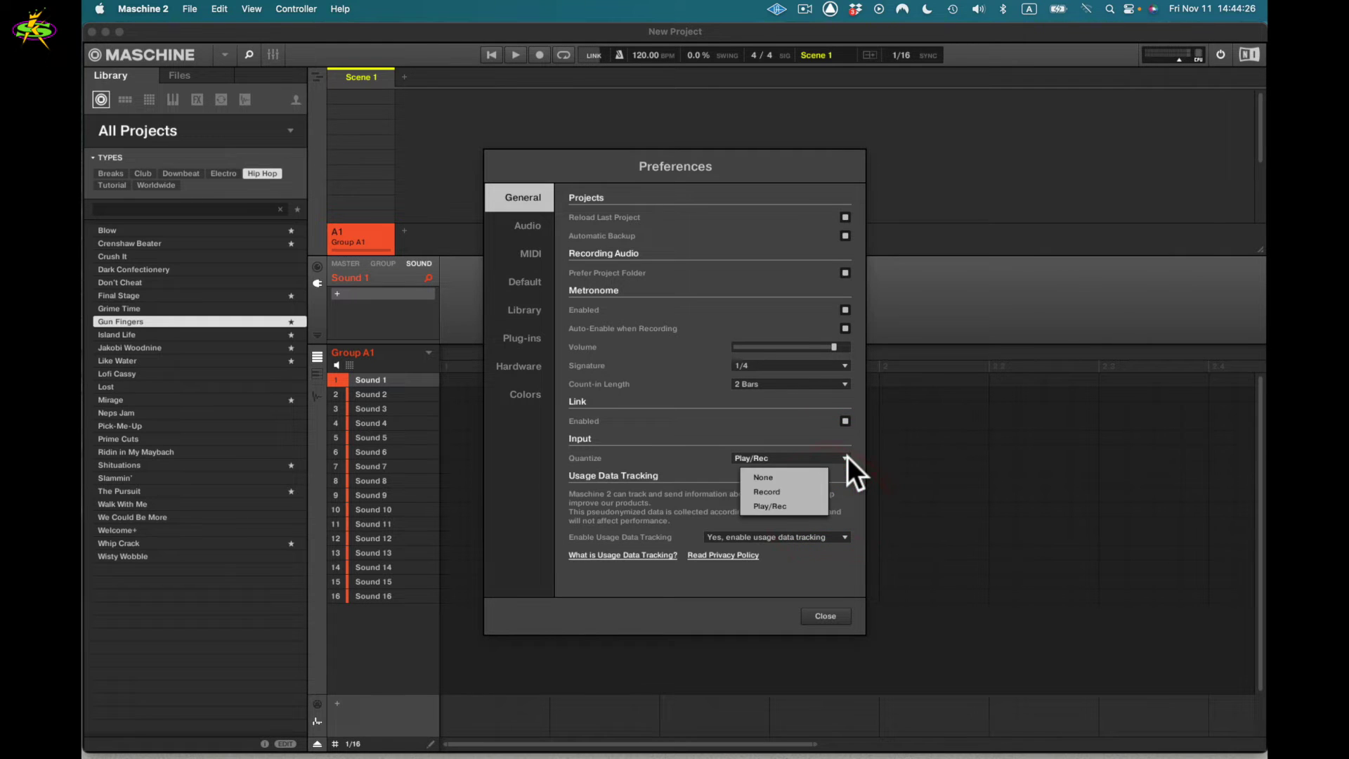
pyautogui.click(800, 506)
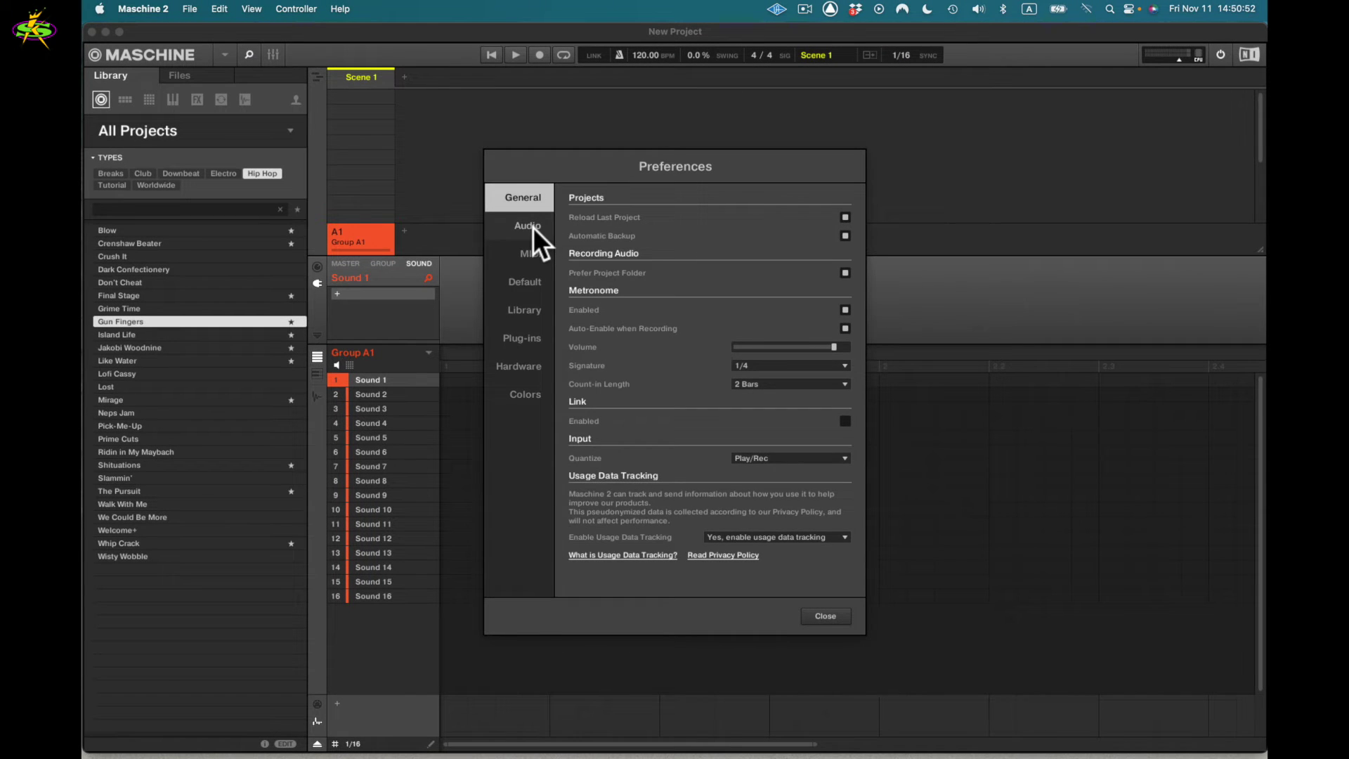
# Open the audio preferences and review the available driver and device options
pyautogui.click(533, 227)
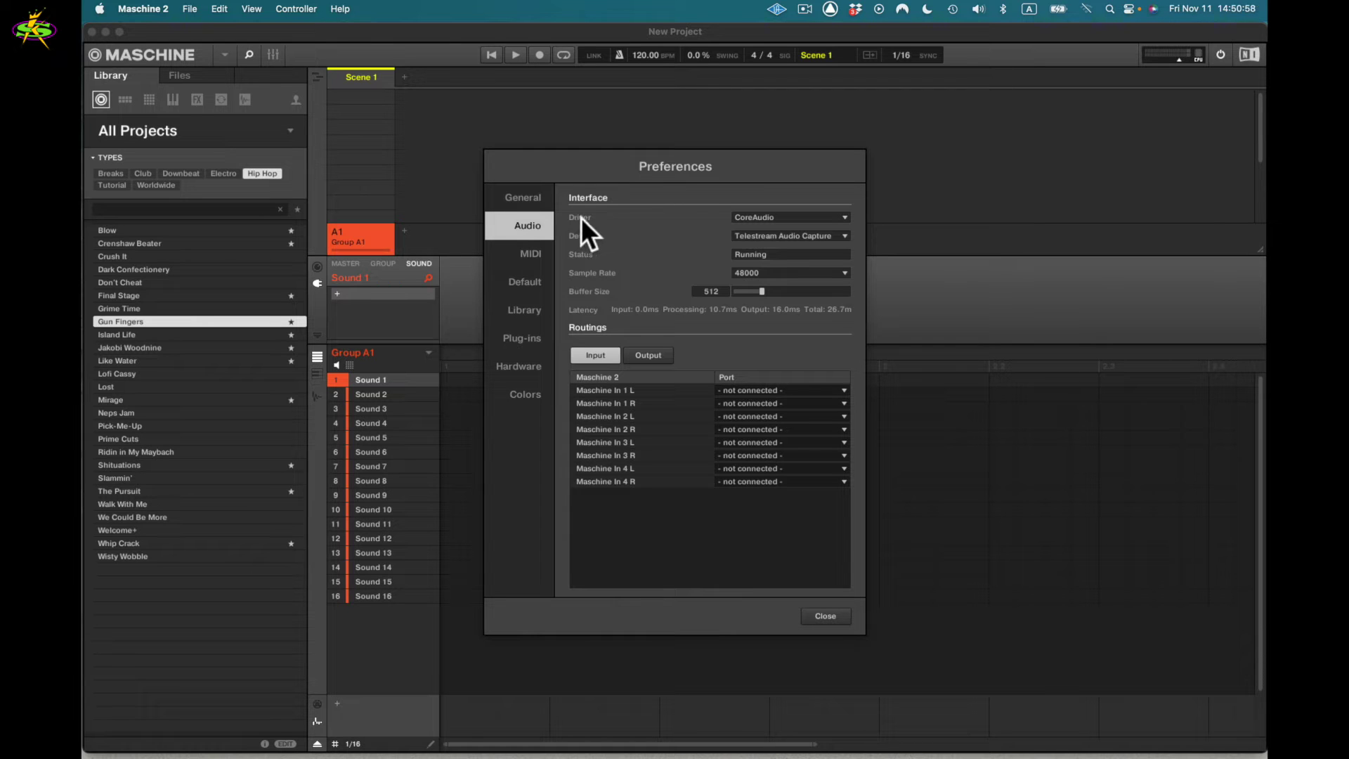
pyautogui.click(841, 217)
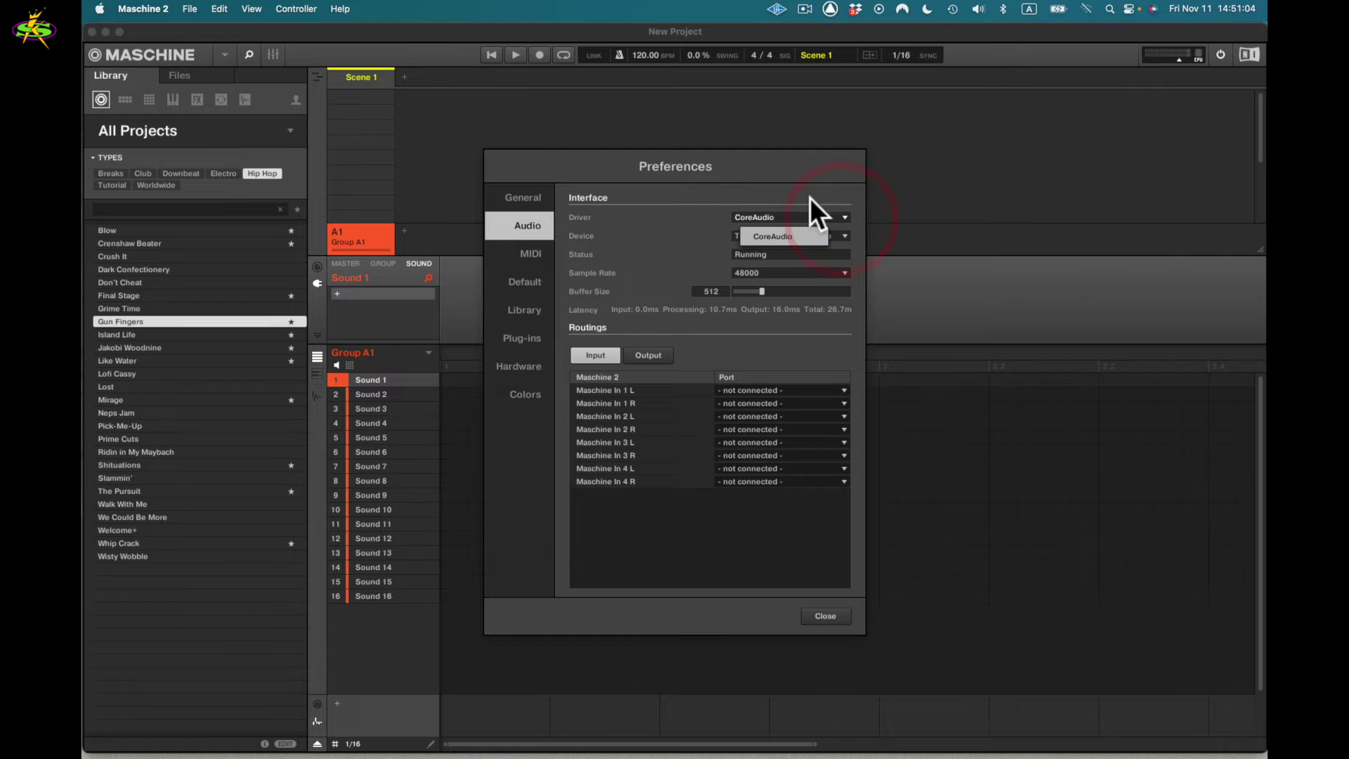
pyautogui.click(793, 175)
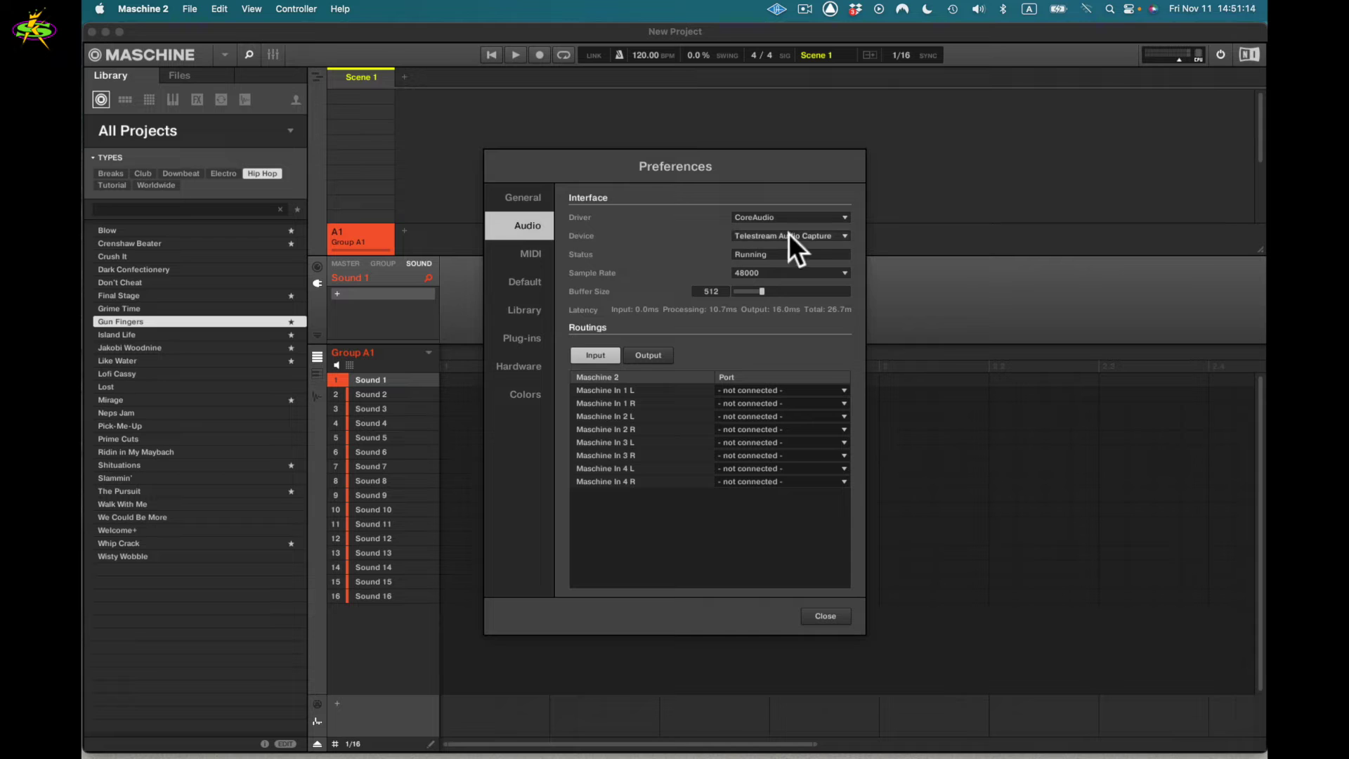
pyautogui.click(840, 236)
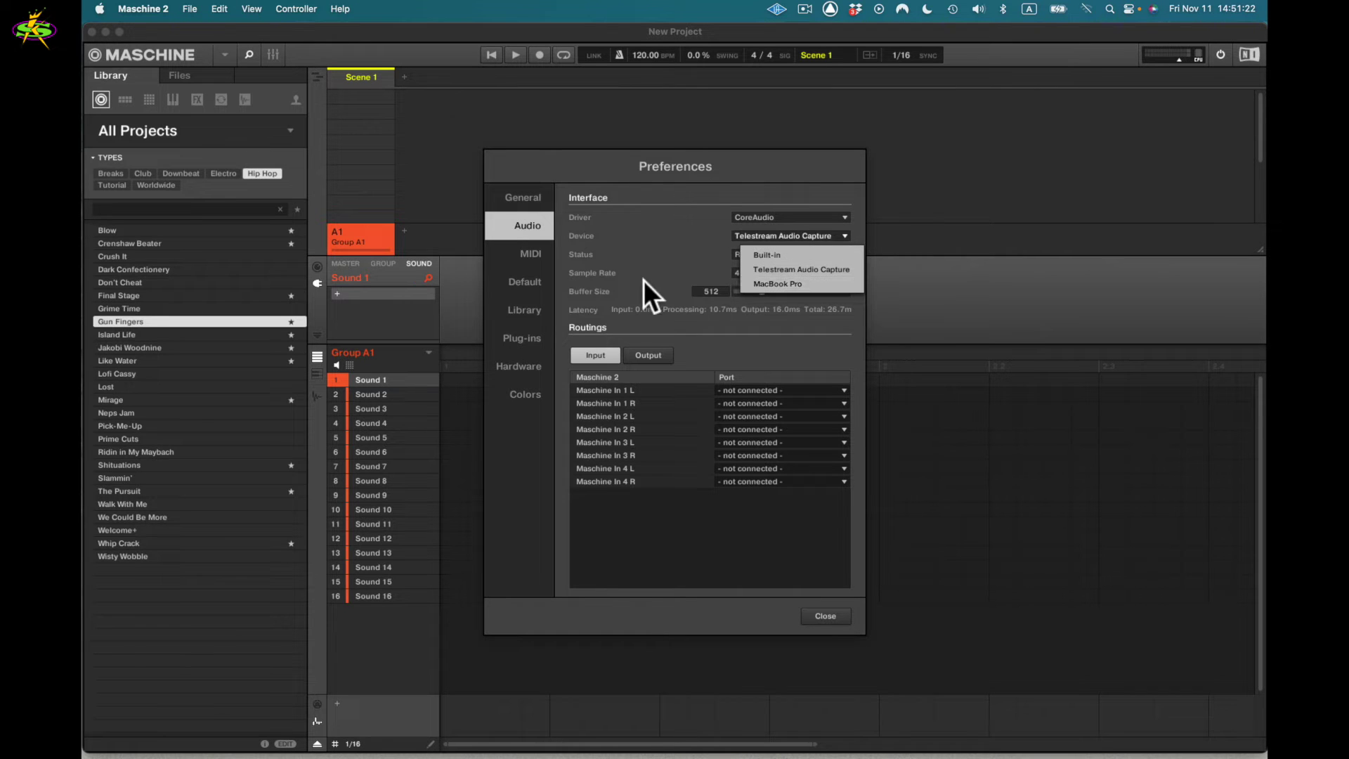
pyautogui.click(654, 260)
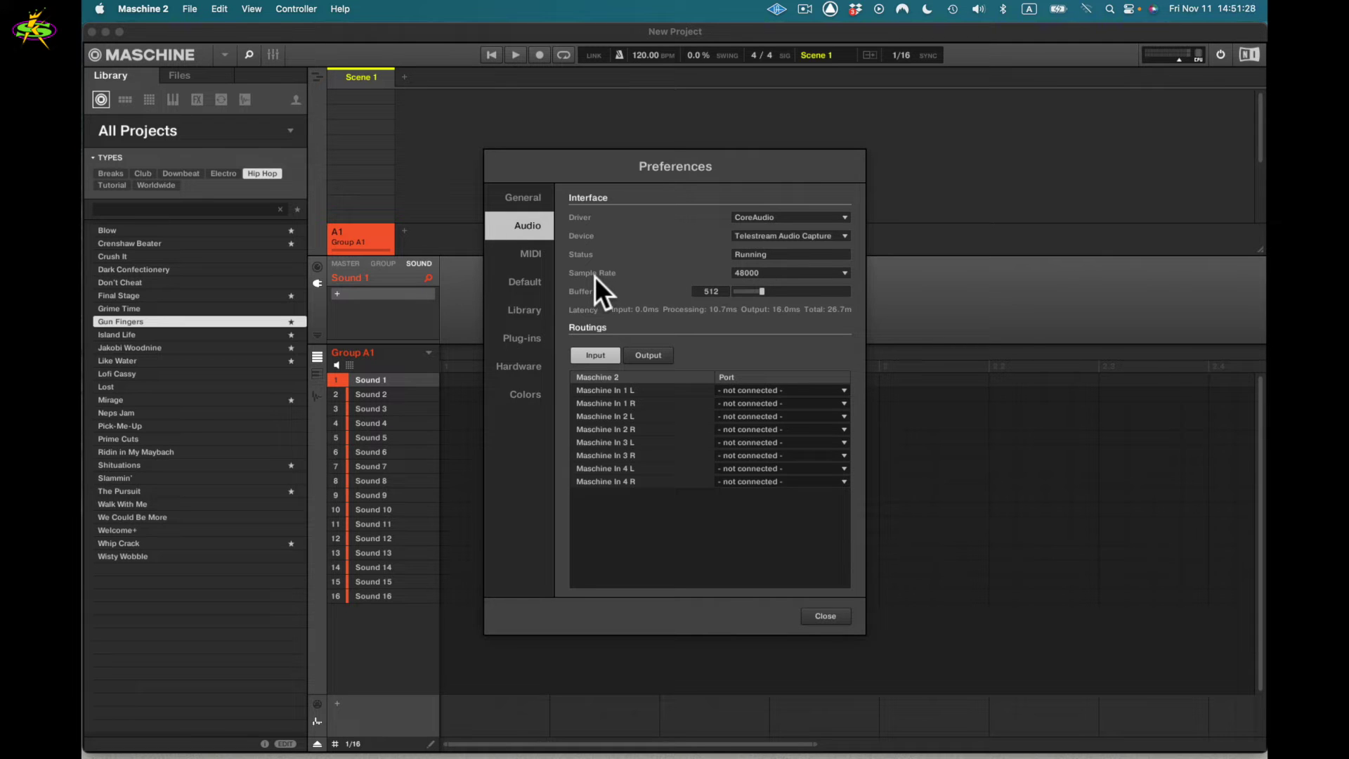
# Review the available audio sample rates and select 48000
pyautogui.click(845, 272)
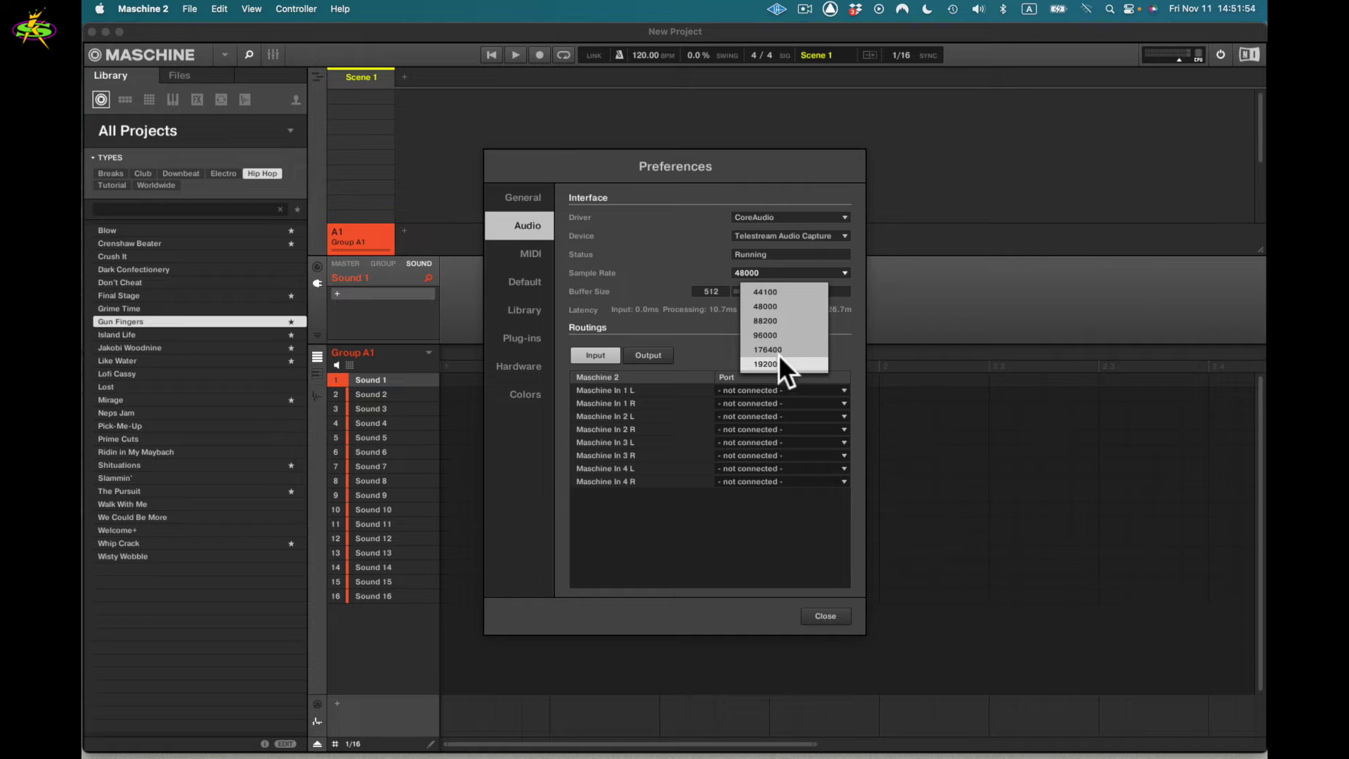
pyautogui.click(769, 307)
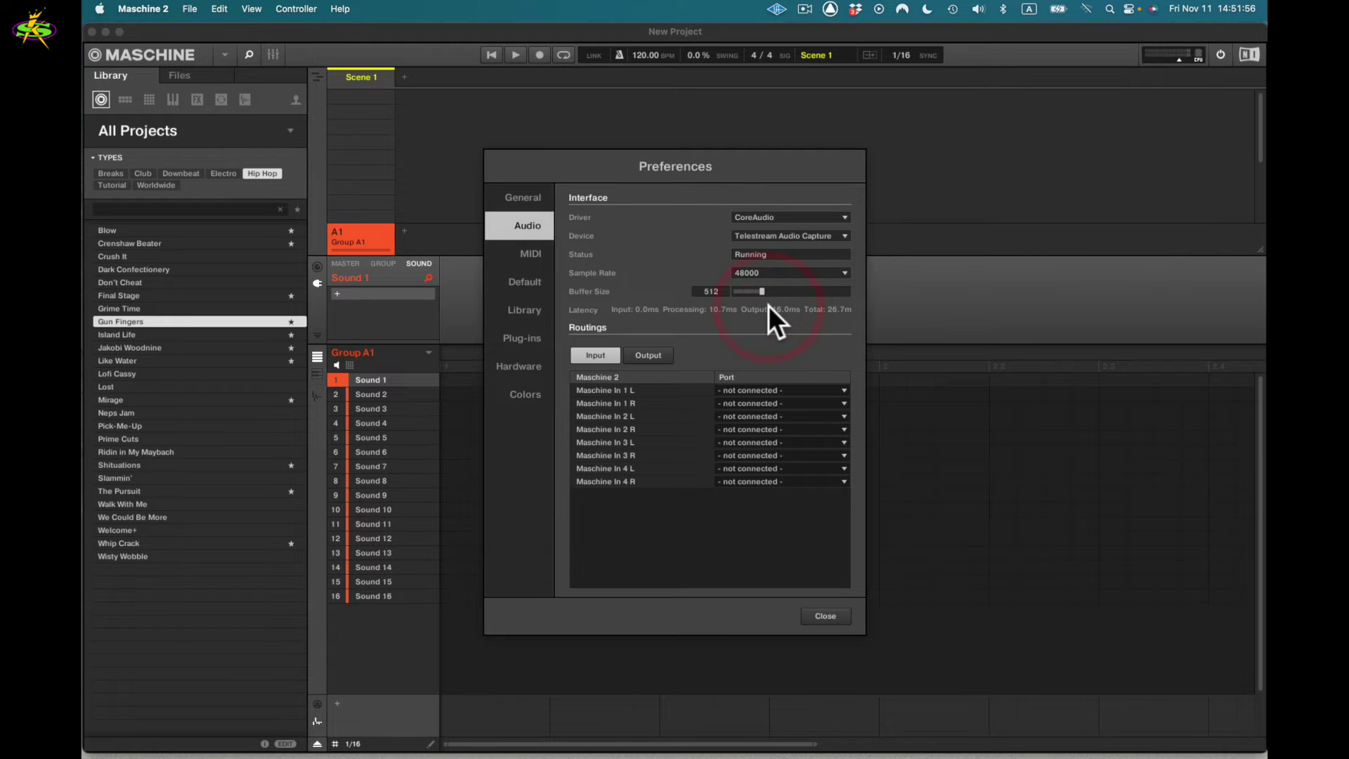
pyautogui.click(846, 273)
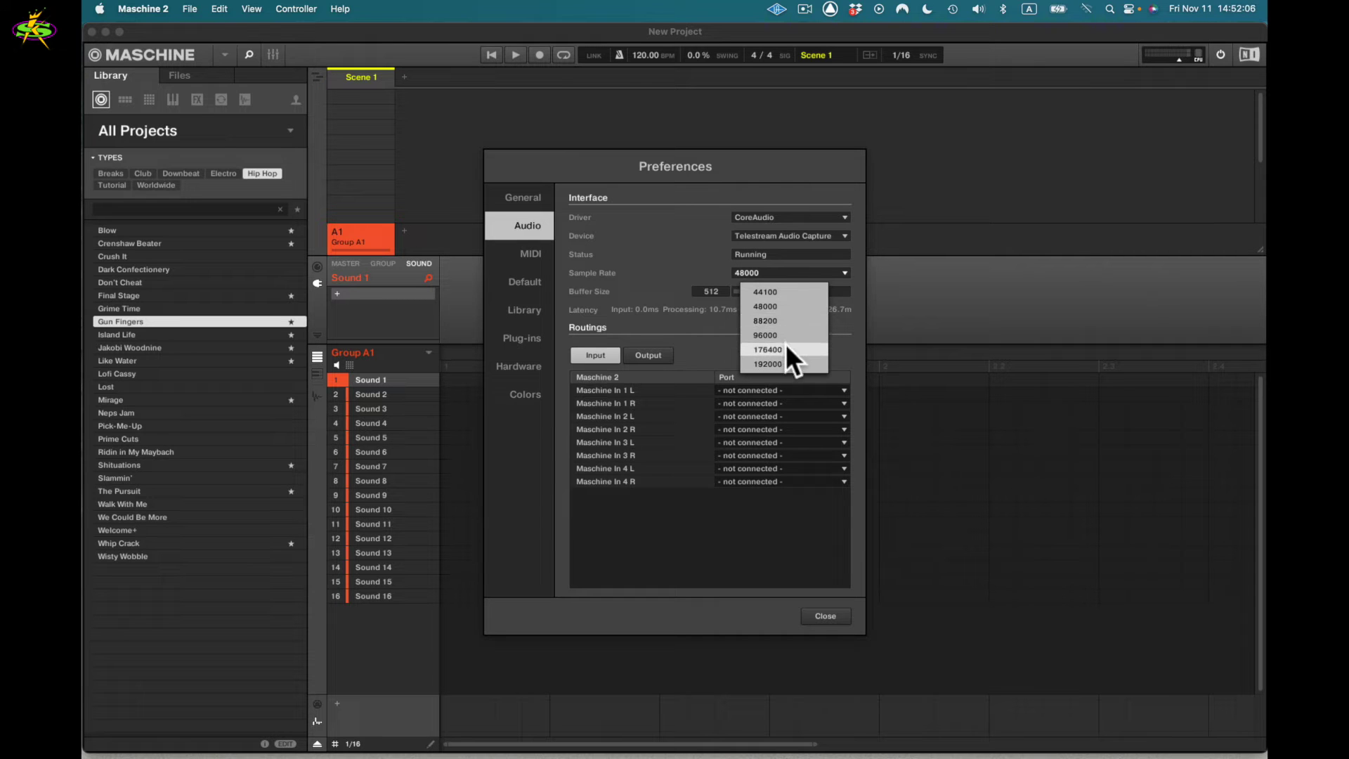
pyautogui.click(680, 234)
pyautogui.click(680, 234)
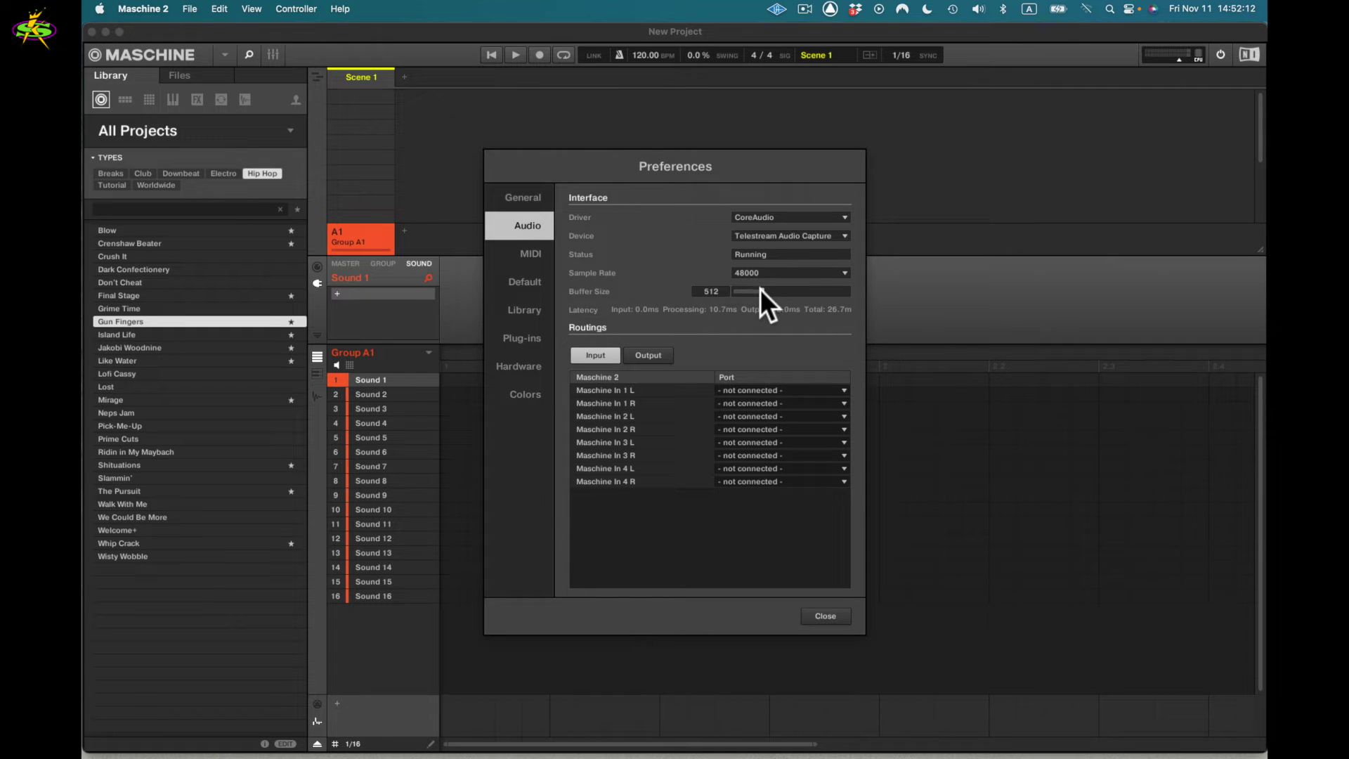
# Try a lower and a higher audio buffer size, and return it to 512
pyautogui.moveTo(761, 289); pyautogui.dragTo(748, 289)
pyautogui.moveTo(756, 291); pyautogui.dragTo(774, 291)
pyautogui.moveTo(776, 293); pyautogui.dragTo(760, 294)
# Show the output routings and review the port options for Maschine Out 1 L and the audio device choices
pyautogui.click(649, 355)
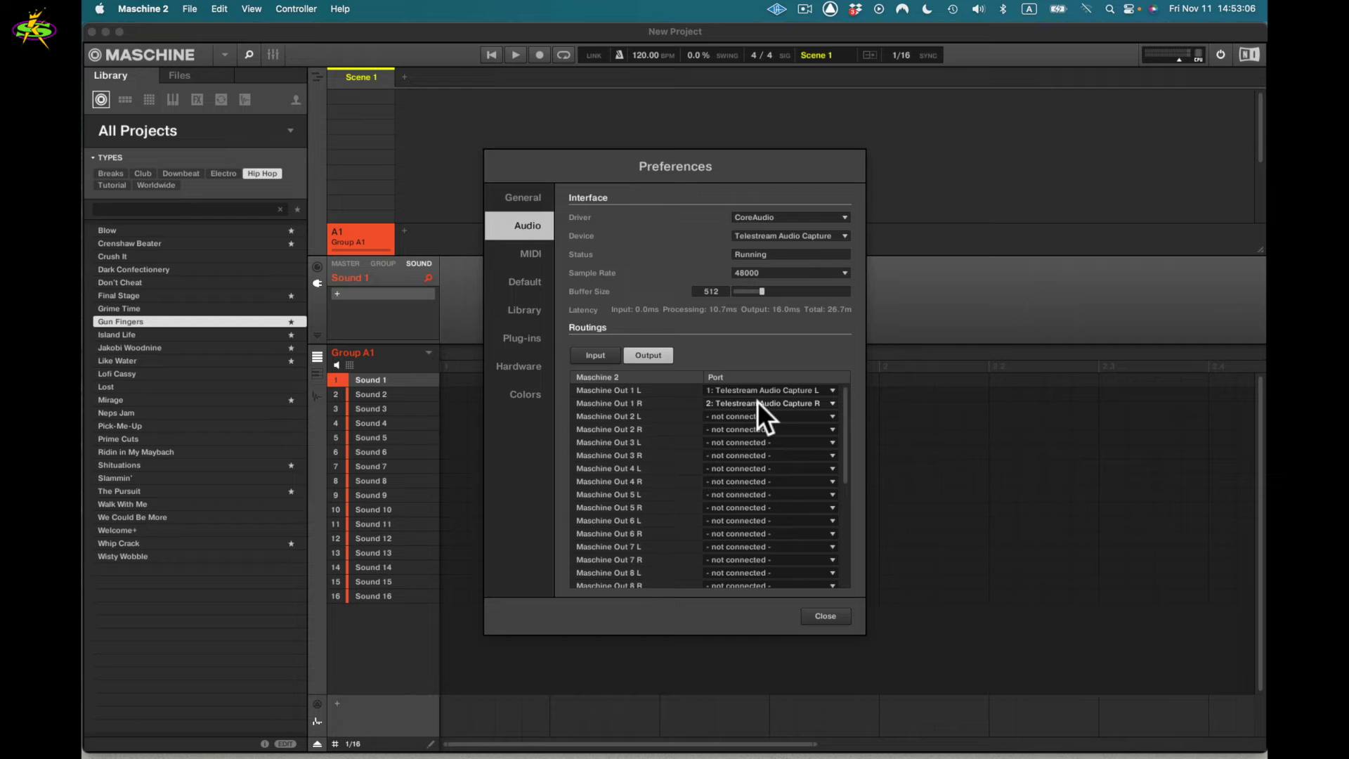
pyautogui.click(834, 390)
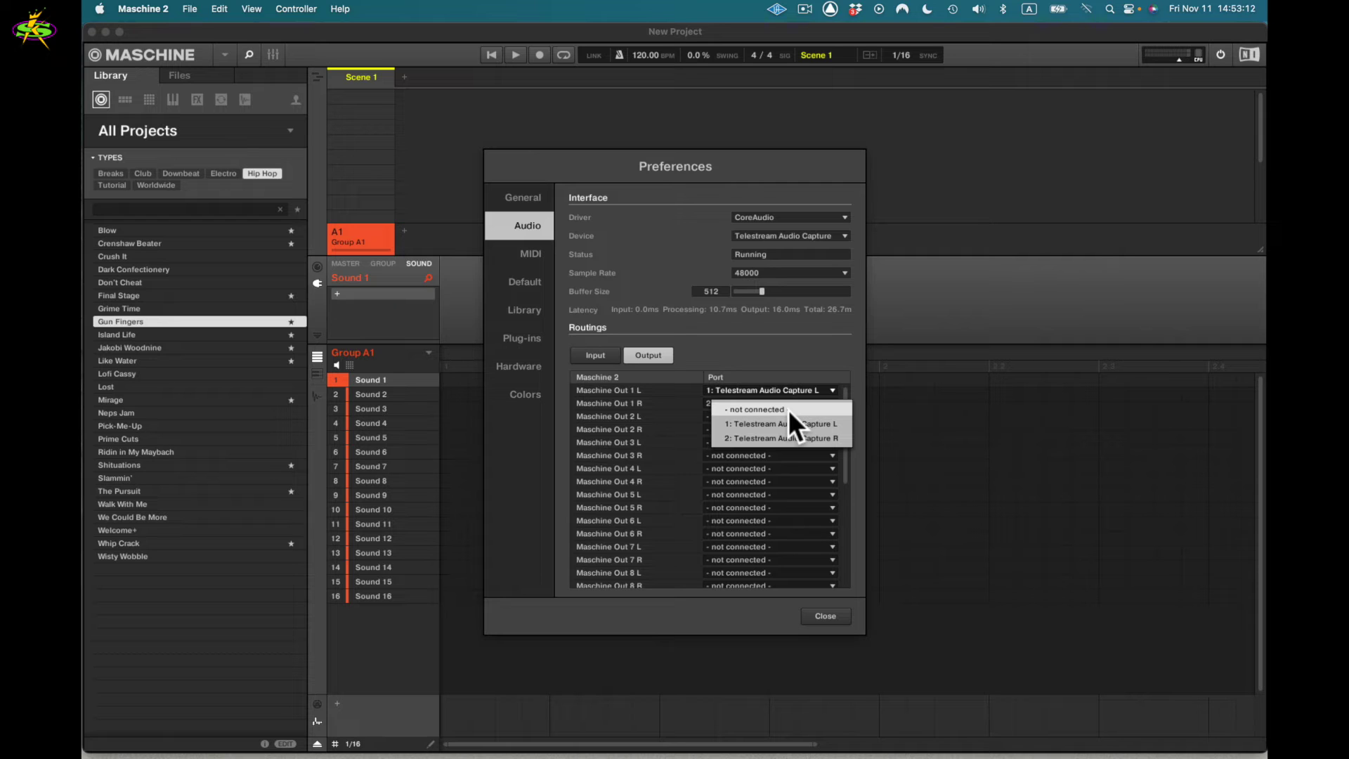
pyautogui.click(789, 344)
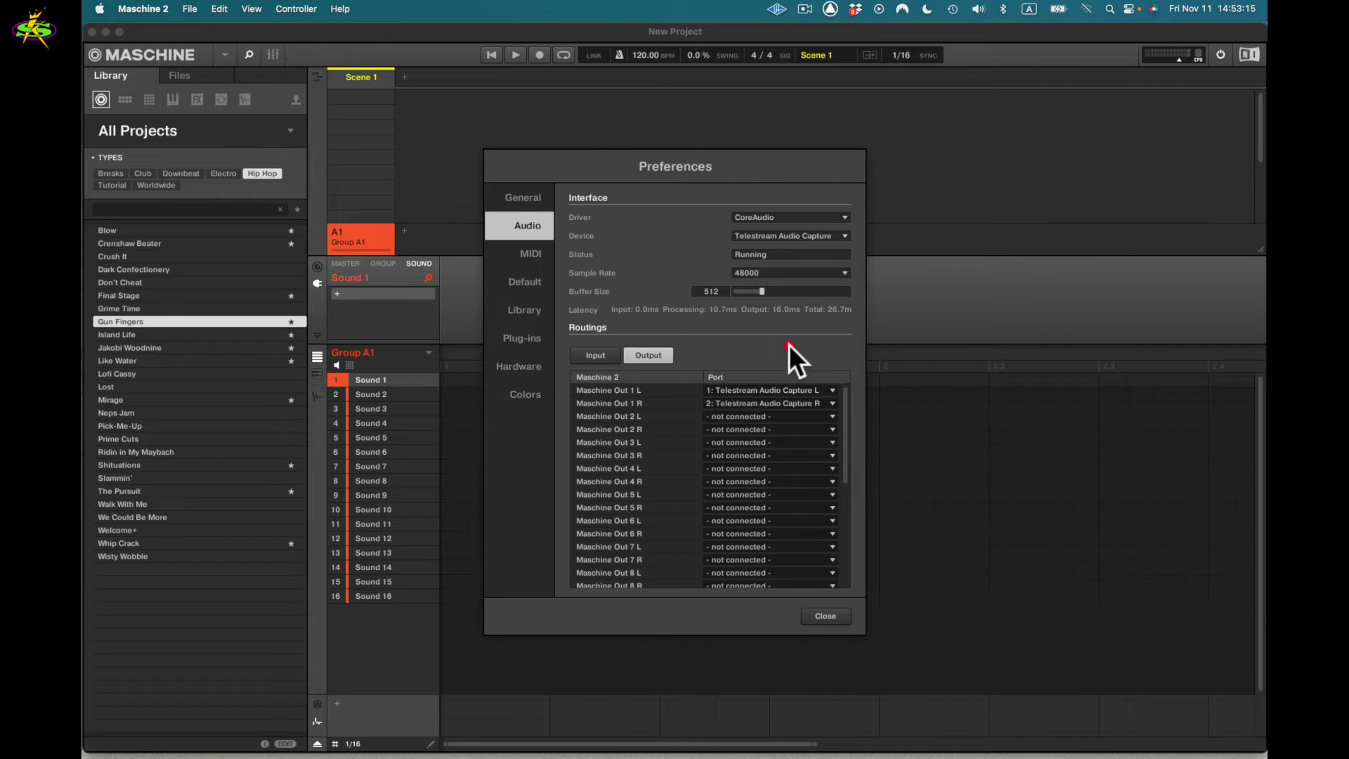
pyautogui.click(845, 234)
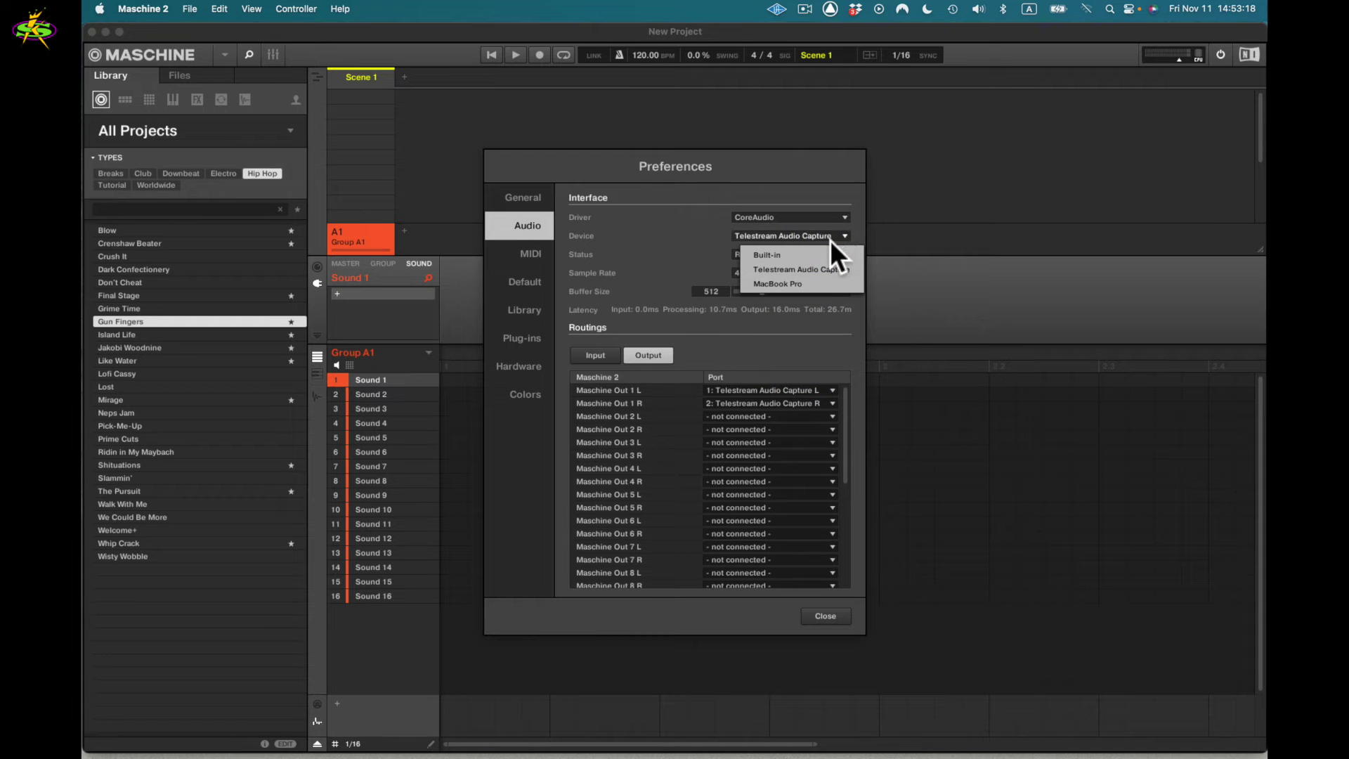
pyautogui.click(694, 230)
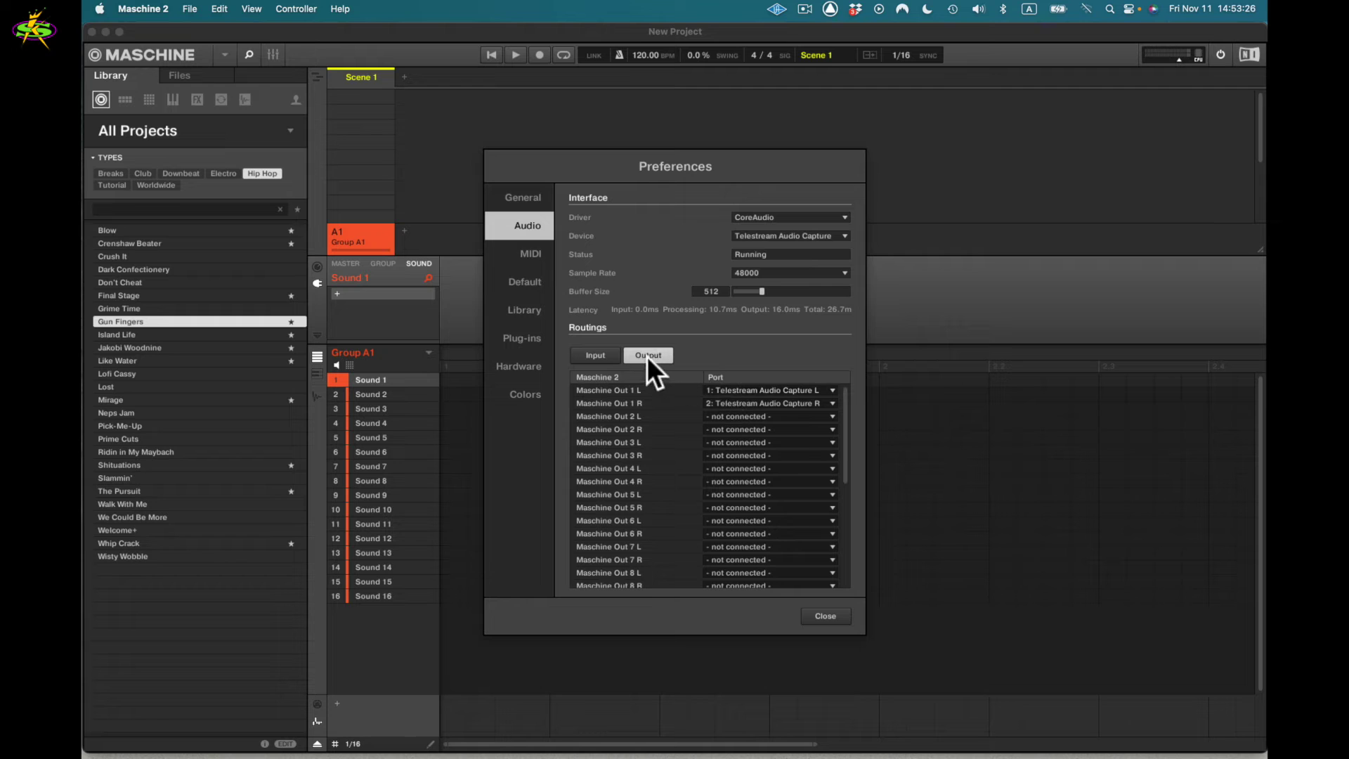
# Look through the output routings down to Maschine Out 16 R and return to the input routings
pyautogui.moveTo(844, 430); pyautogui.dragTo(840, 573)
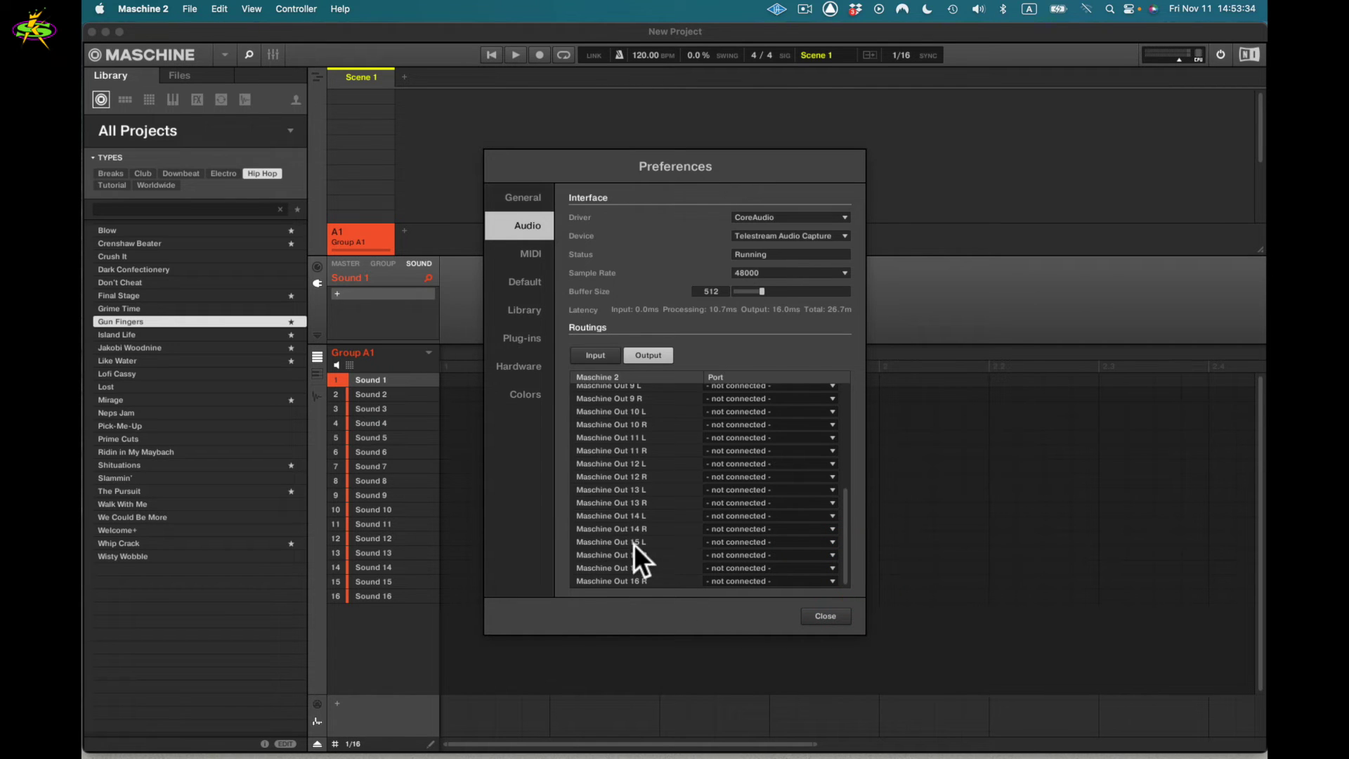
pyautogui.moveTo(846, 547); pyautogui.dragTo(861, 445)
pyautogui.click(592, 356)
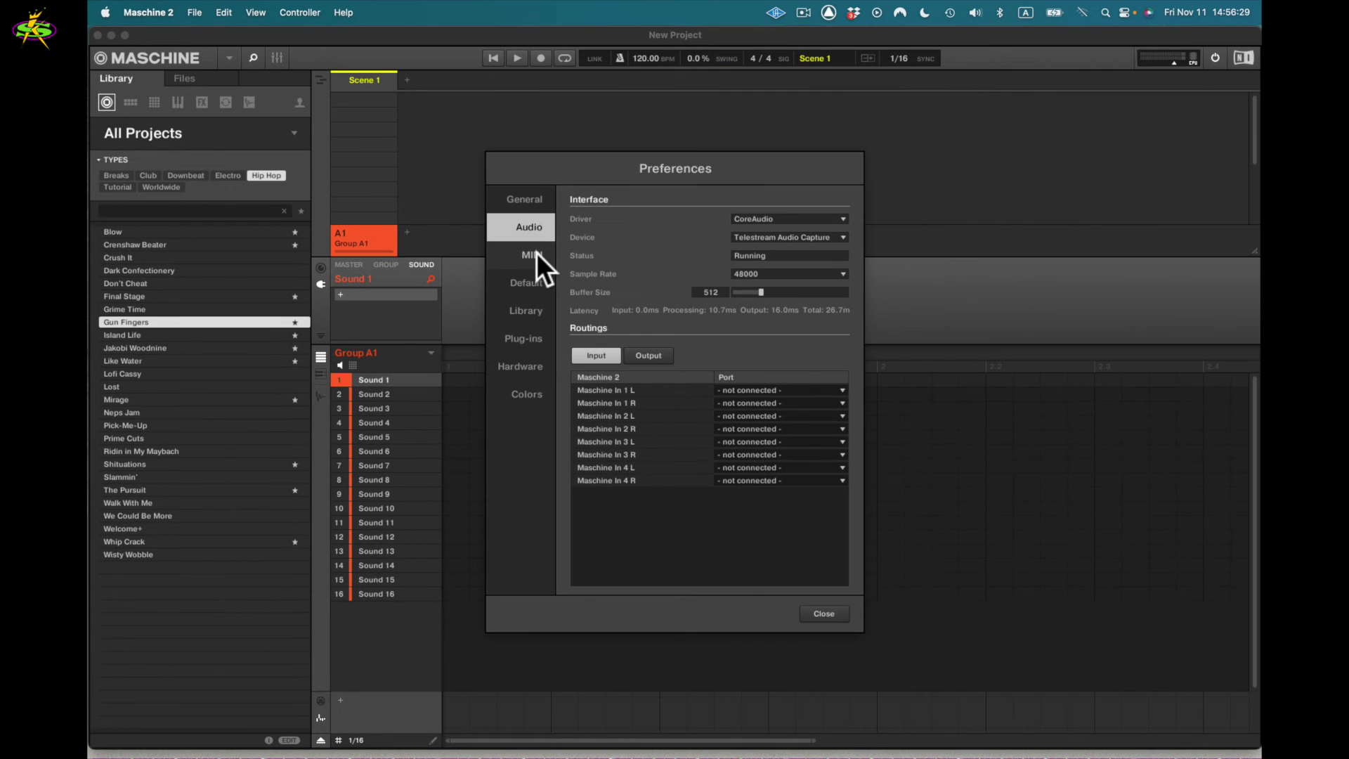
# In the MIDI preferences, try the sync modes Receive Clock and Off, and return to Send Clock
pyautogui.click(536, 253)
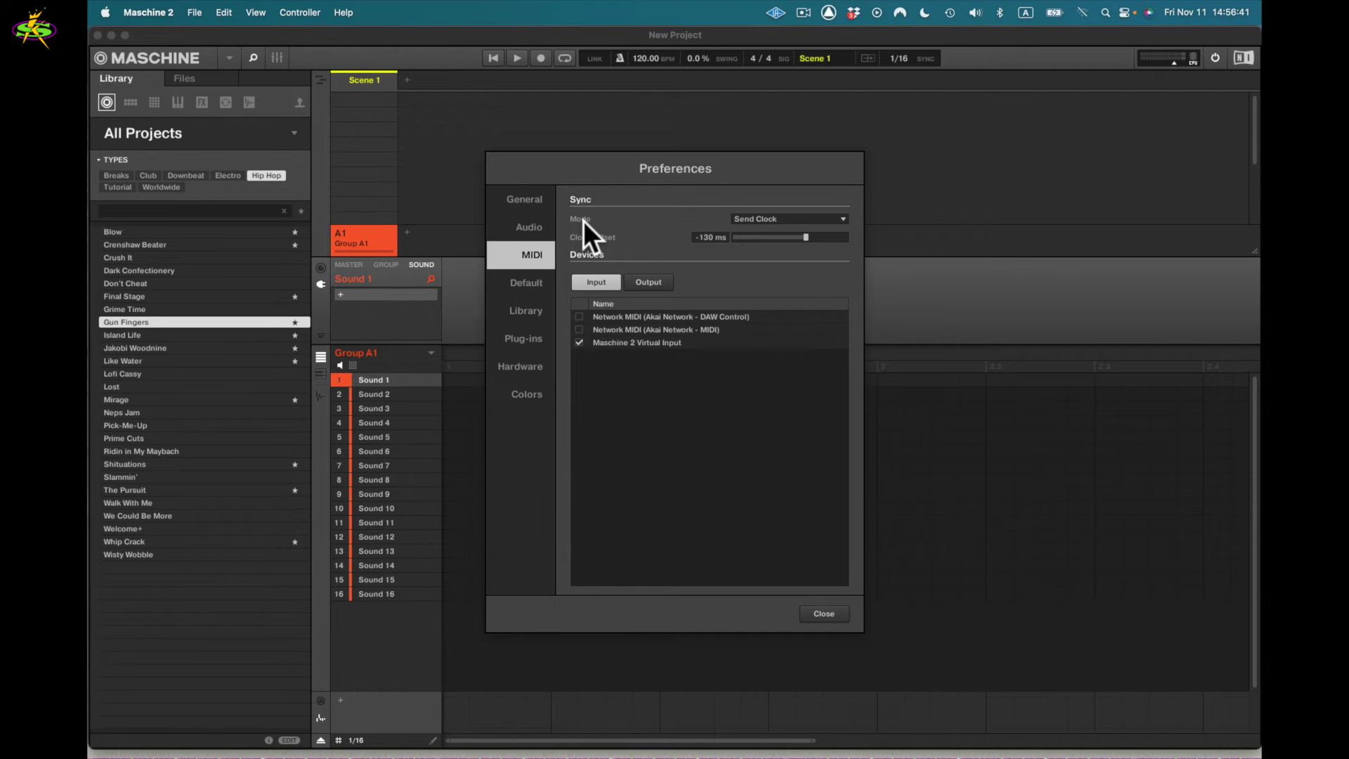
pyautogui.click(842, 220)
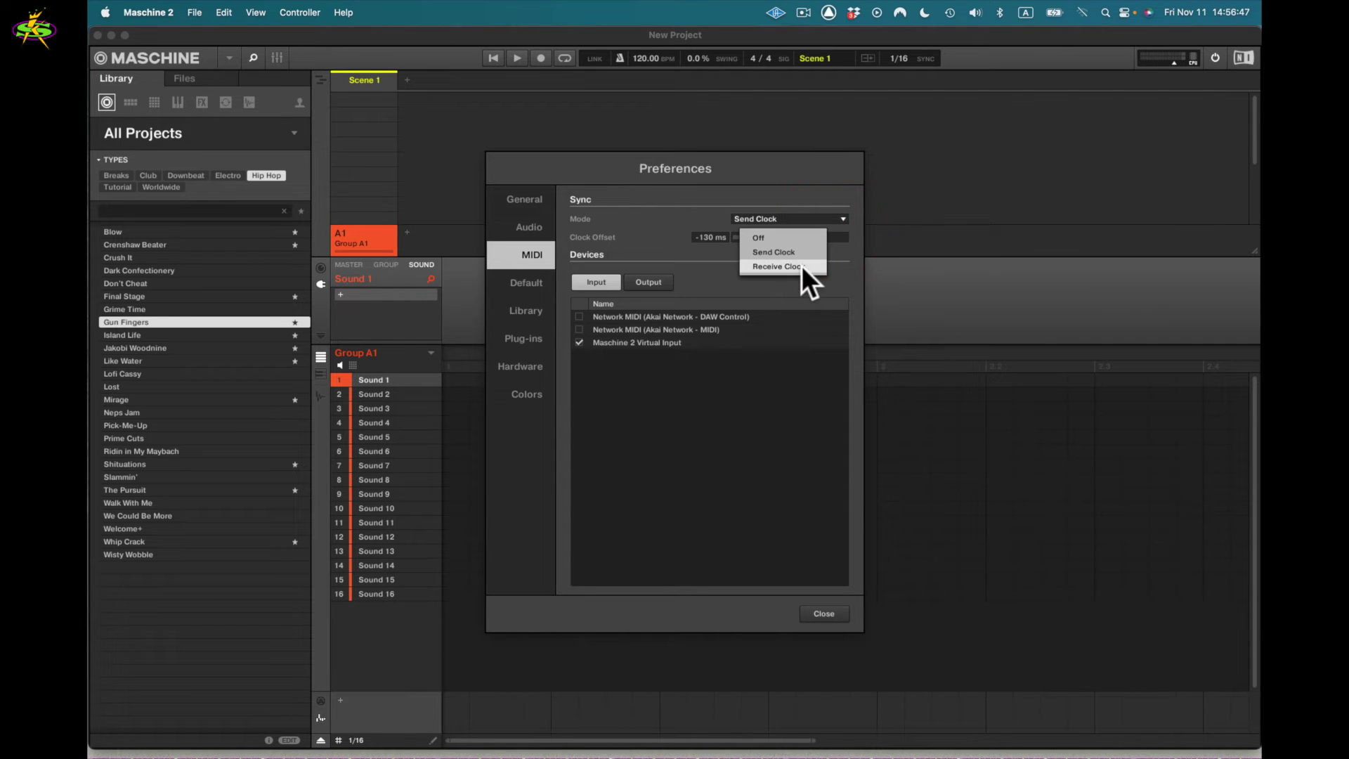
pyautogui.click(801, 265)
pyautogui.click(843, 219)
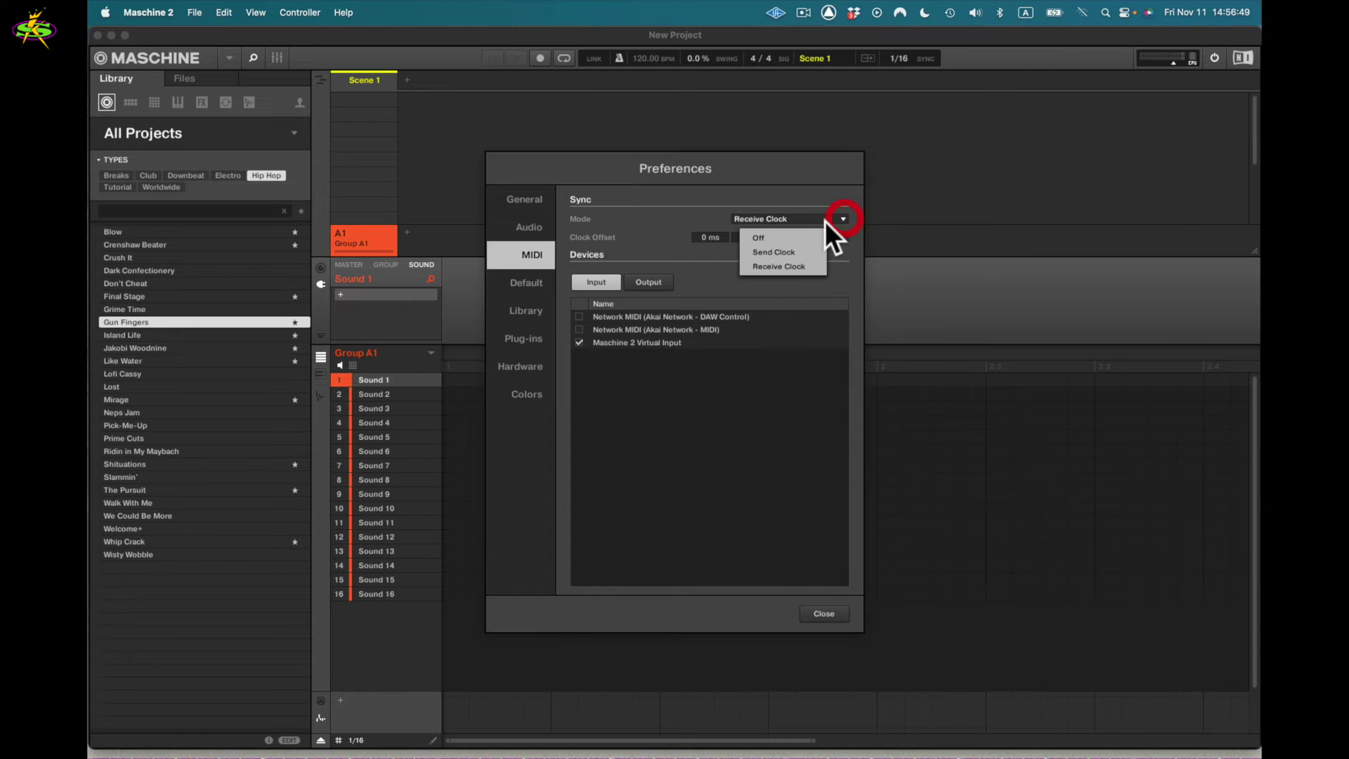
pyautogui.click(776, 237)
pyautogui.click(843, 218)
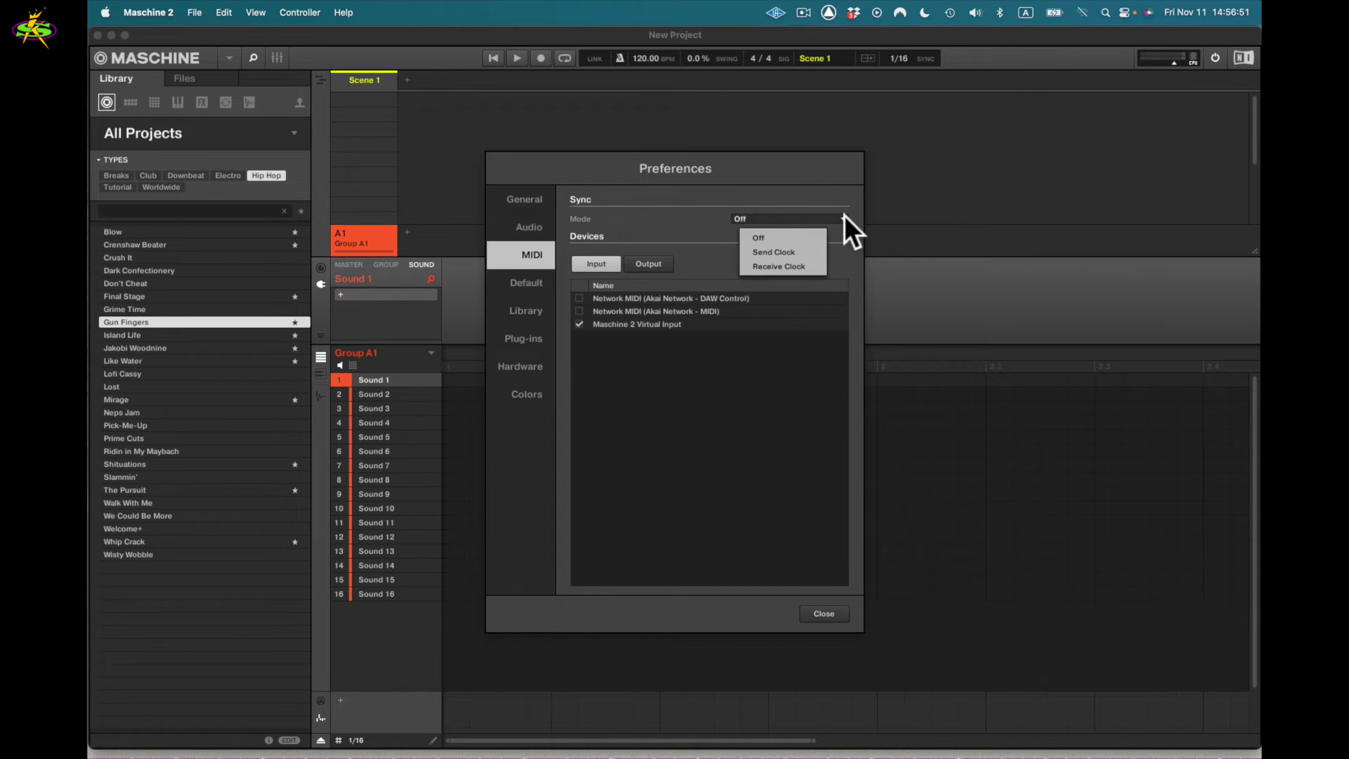
pyautogui.click(809, 250)
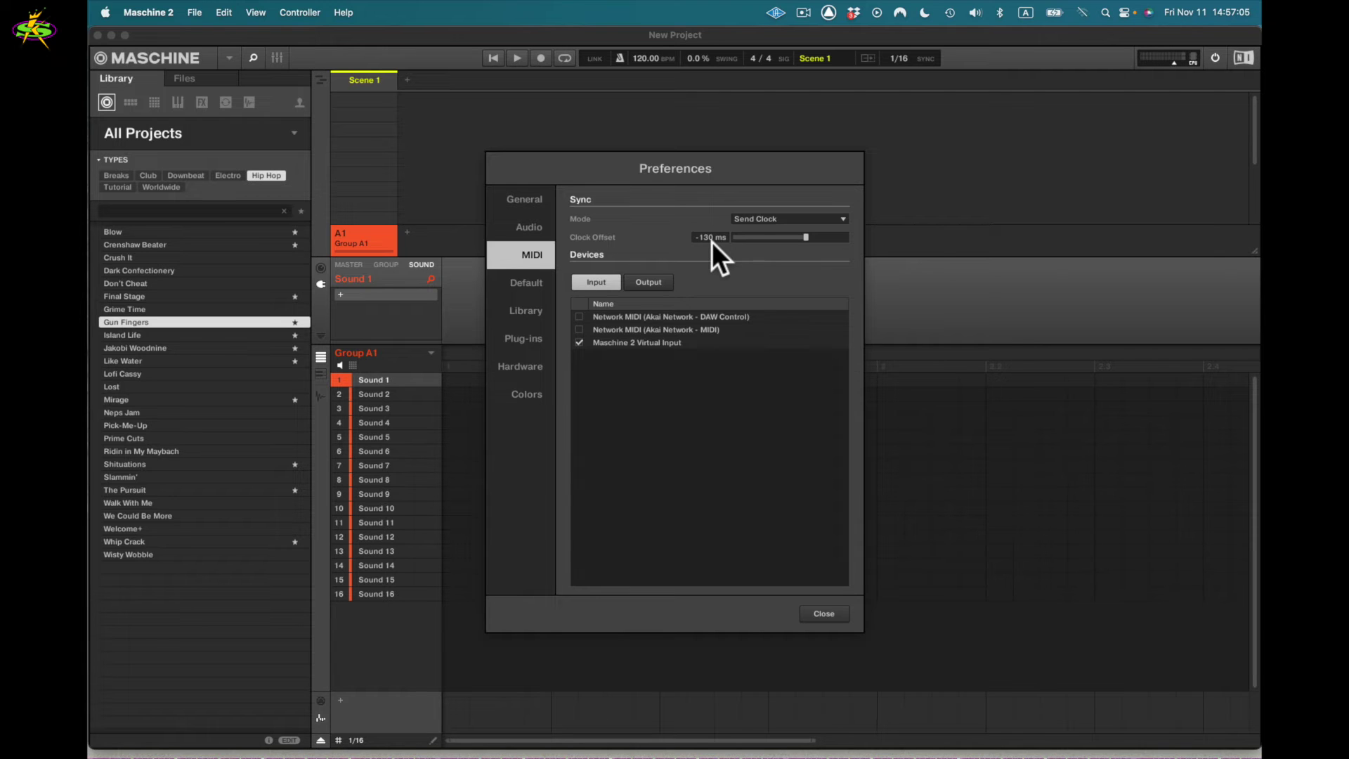
# Try the Receive Clock sync mode with a clock offset of -5 ms, and switch back to Send Clock
pyautogui.click(842, 217)
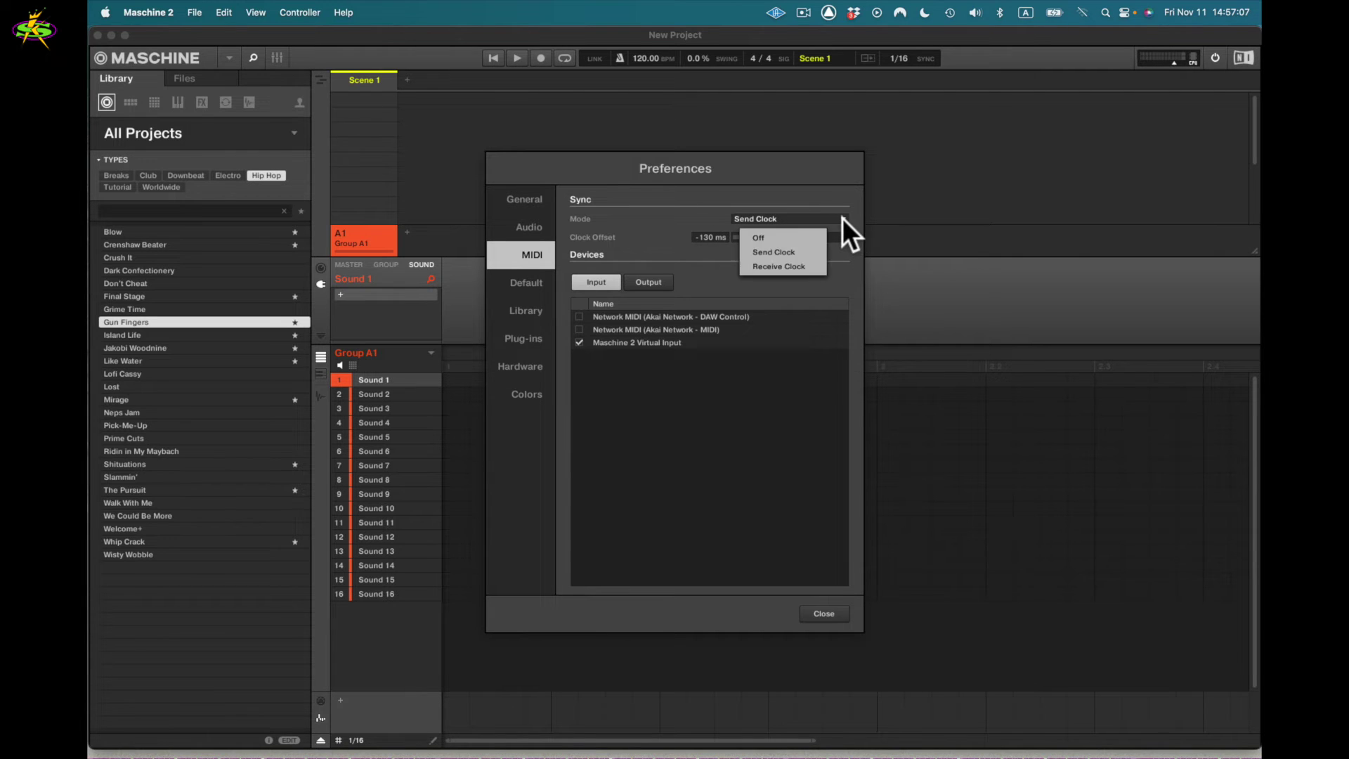
pyautogui.click(778, 266)
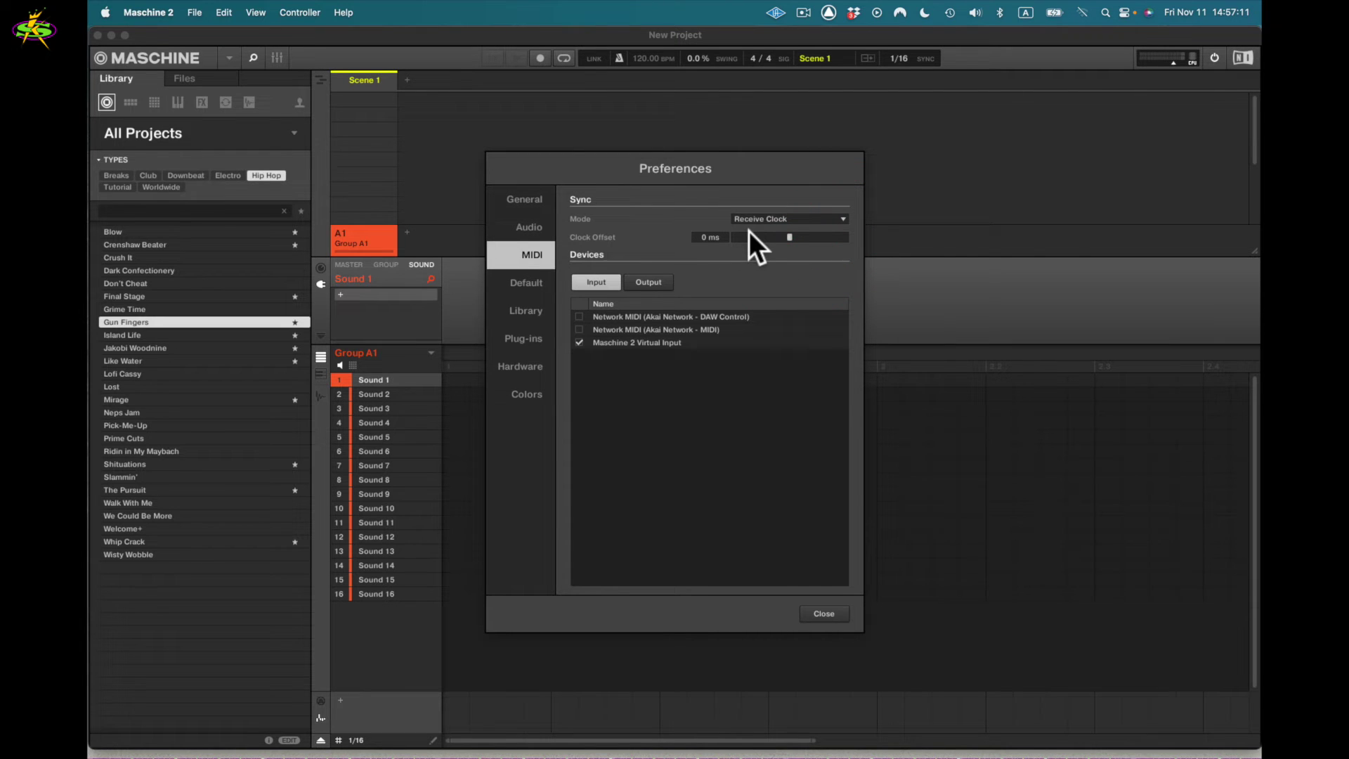
pyautogui.moveTo(791, 234)
pyautogui.mouseDown()
pyautogui.moveTo(804, 234)
pyautogui.moveTo(762, 239)
pyautogui.moveTo(790, 238)
pyautogui.mouseUp()
pyautogui.click(842, 218)
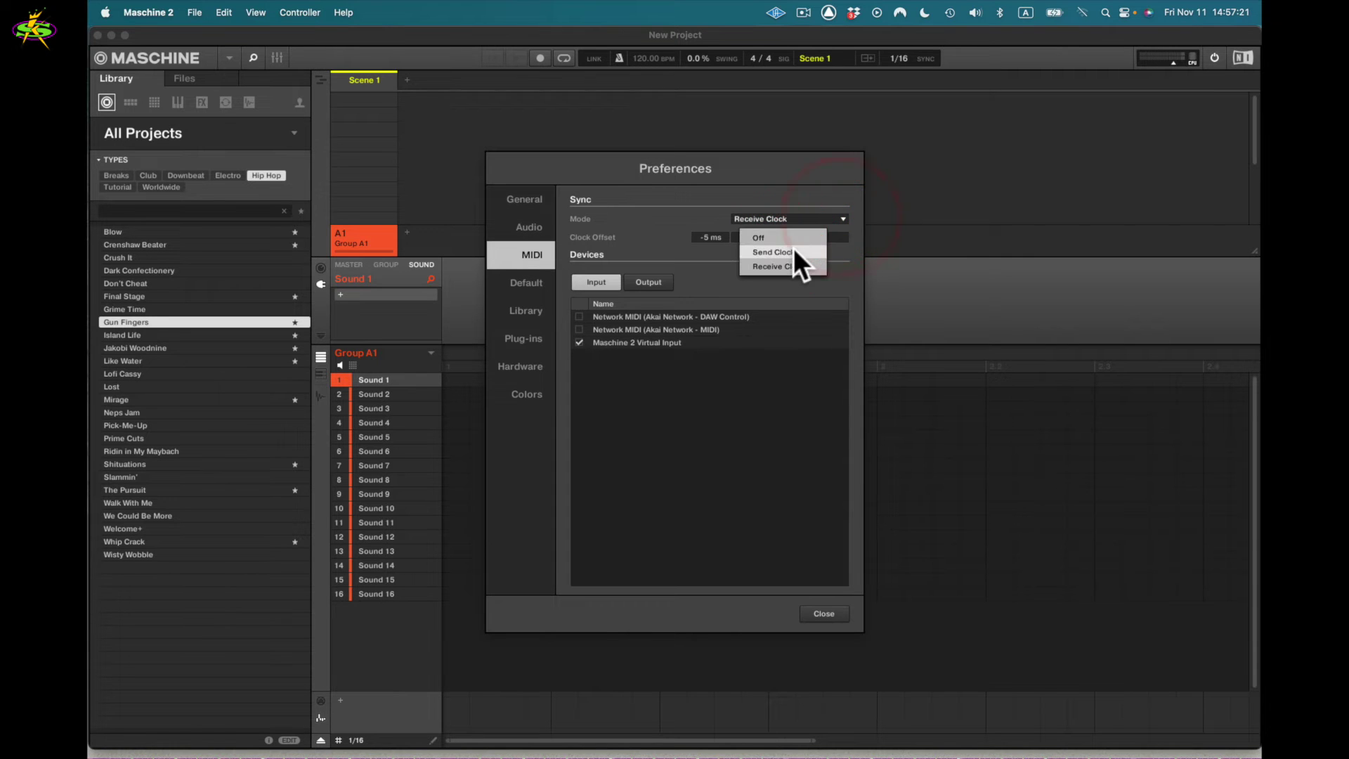
pyautogui.click(794, 250)
# Set the sync mode to Receive Clock with a 0 ms clock offset, and view the MIDI output devices
pyautogui.click(842, 218)
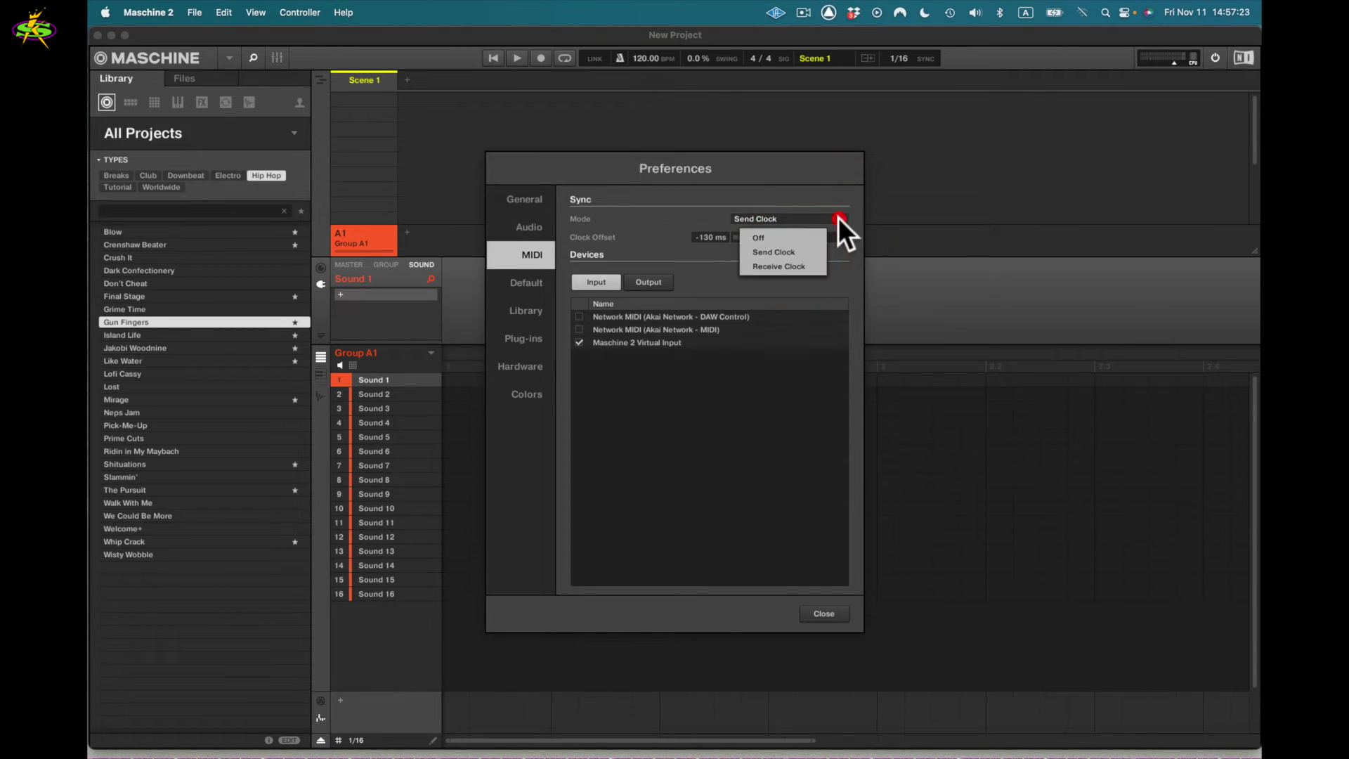
pyautogui.click(801, 267)
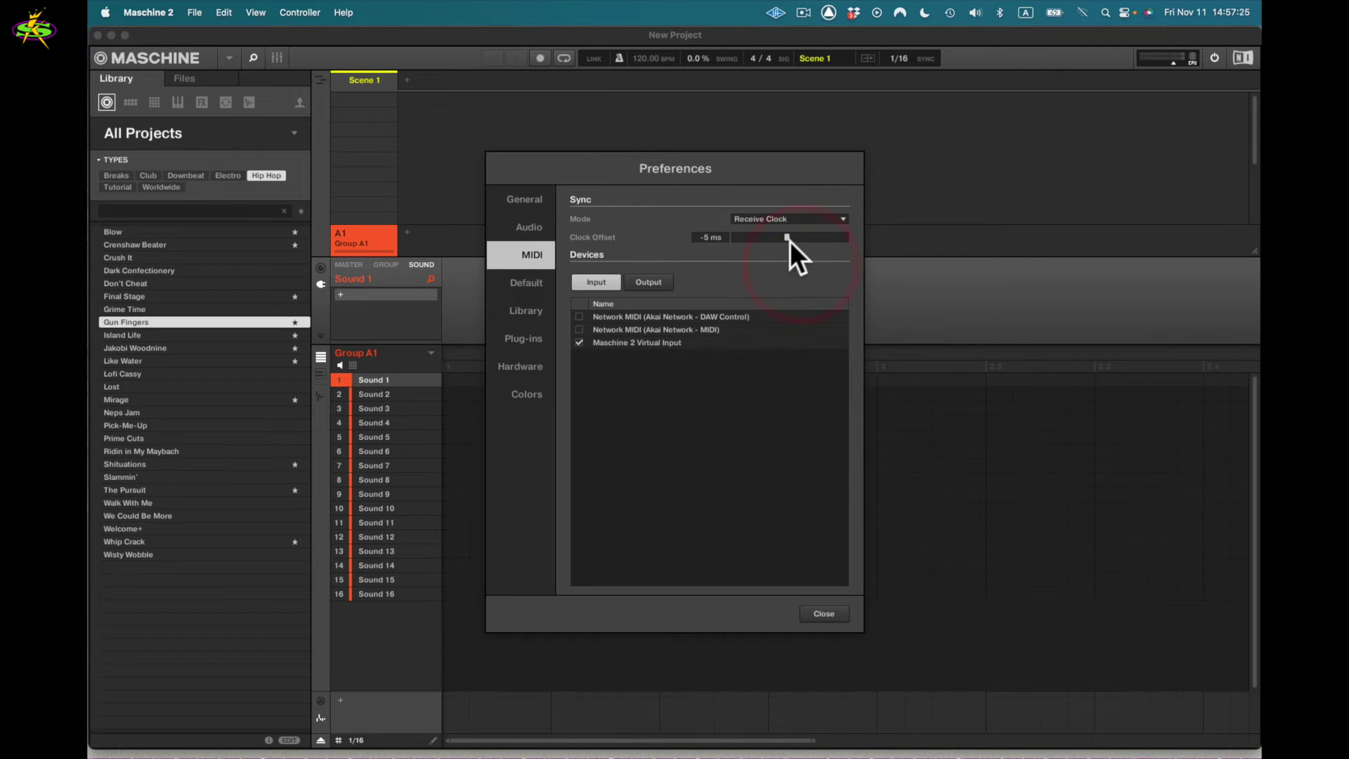
pyautogui.click(790, 236)
pyautogui.click(645, 281)
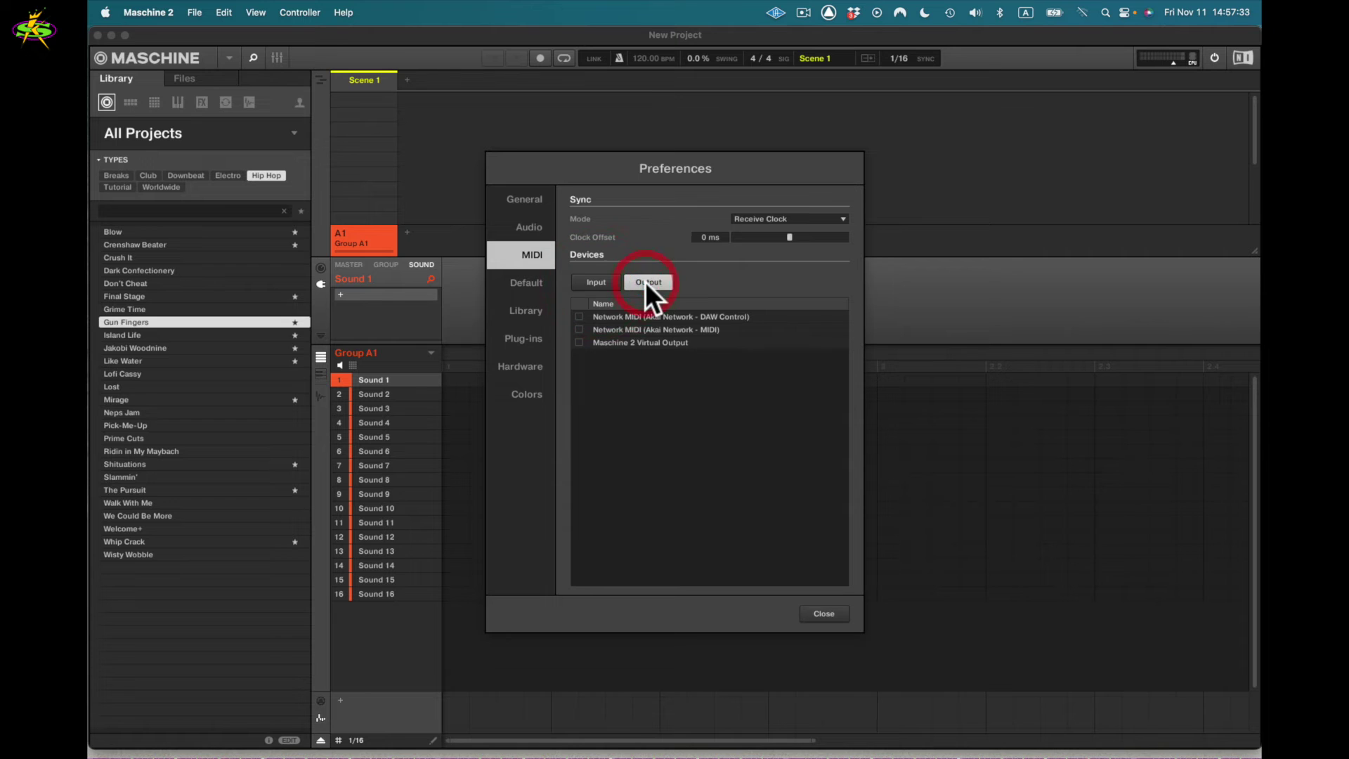
pyautogui.click(596, 281)
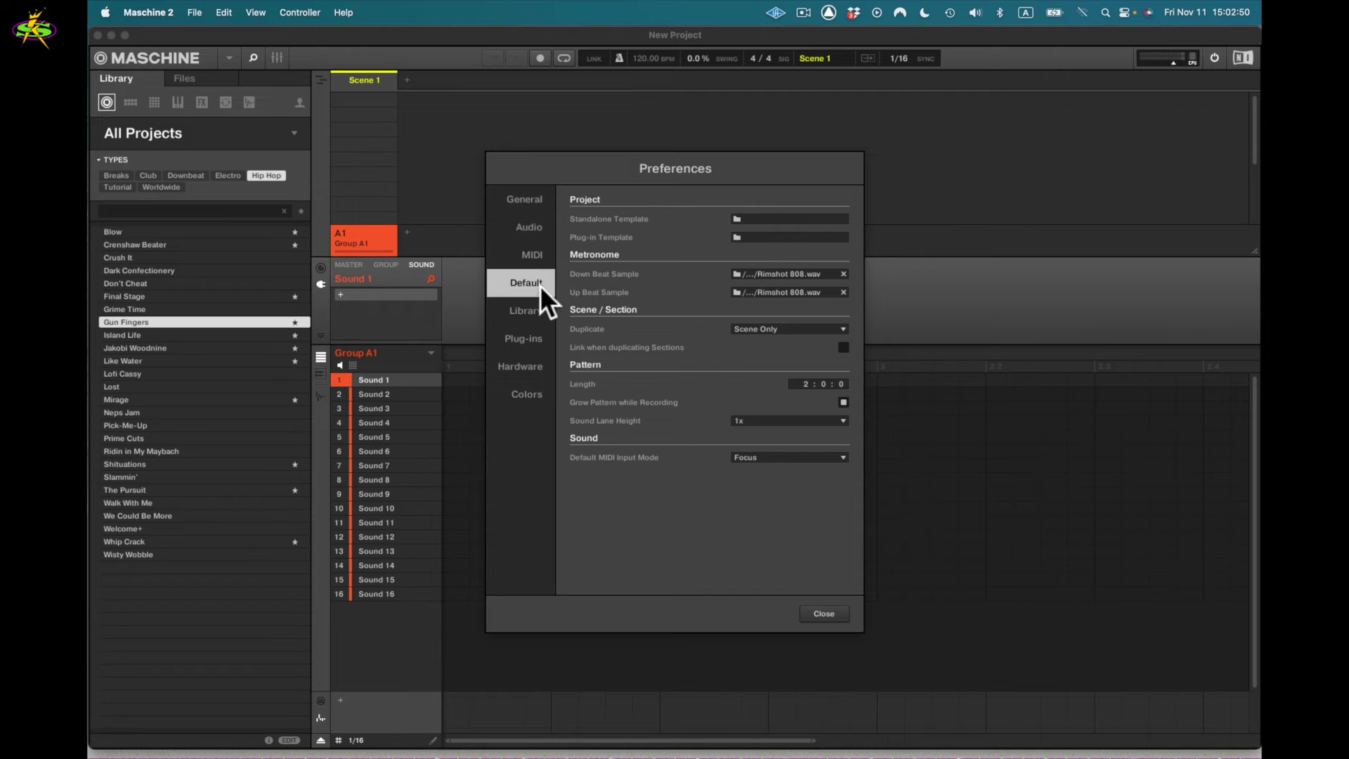
# In the Default preferences, view the project file choosers for the standalone and plug-in templates without choosing a file
pyautogui.click(537, 285)
pyautogui.click(620, 222)
pyautogui.click(749, 218)
pyautogui.click(749, 218)
pyautogui.click(769, 208)
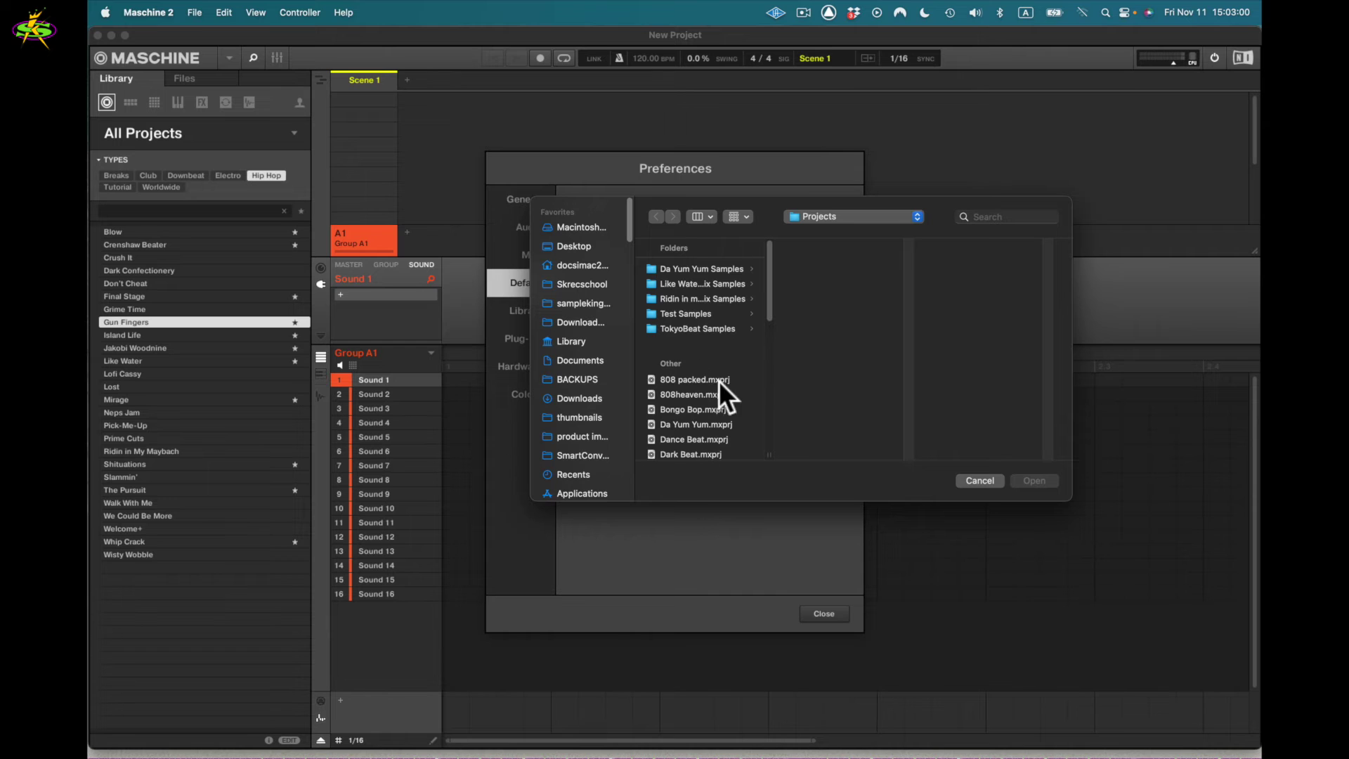
pyautogui.click(989, 481)
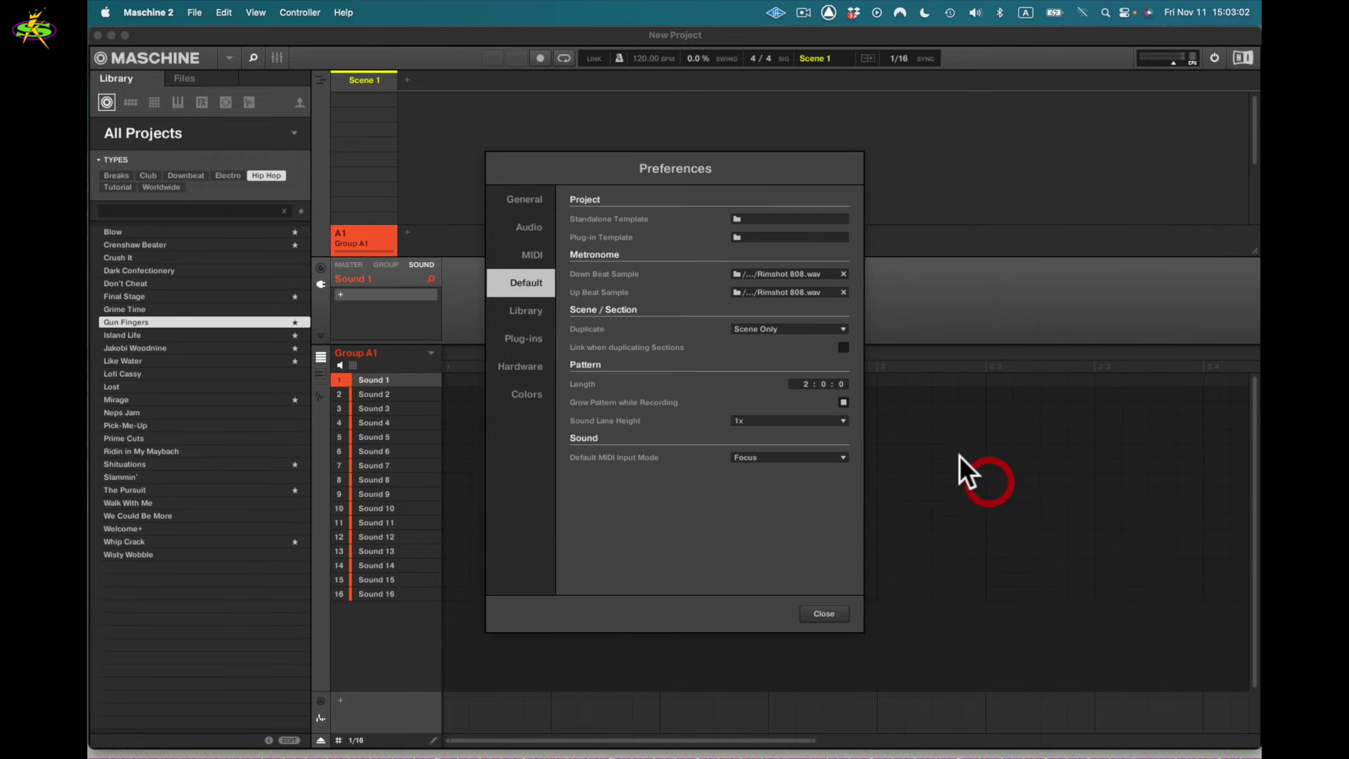
pyautogui.click(739, 237)
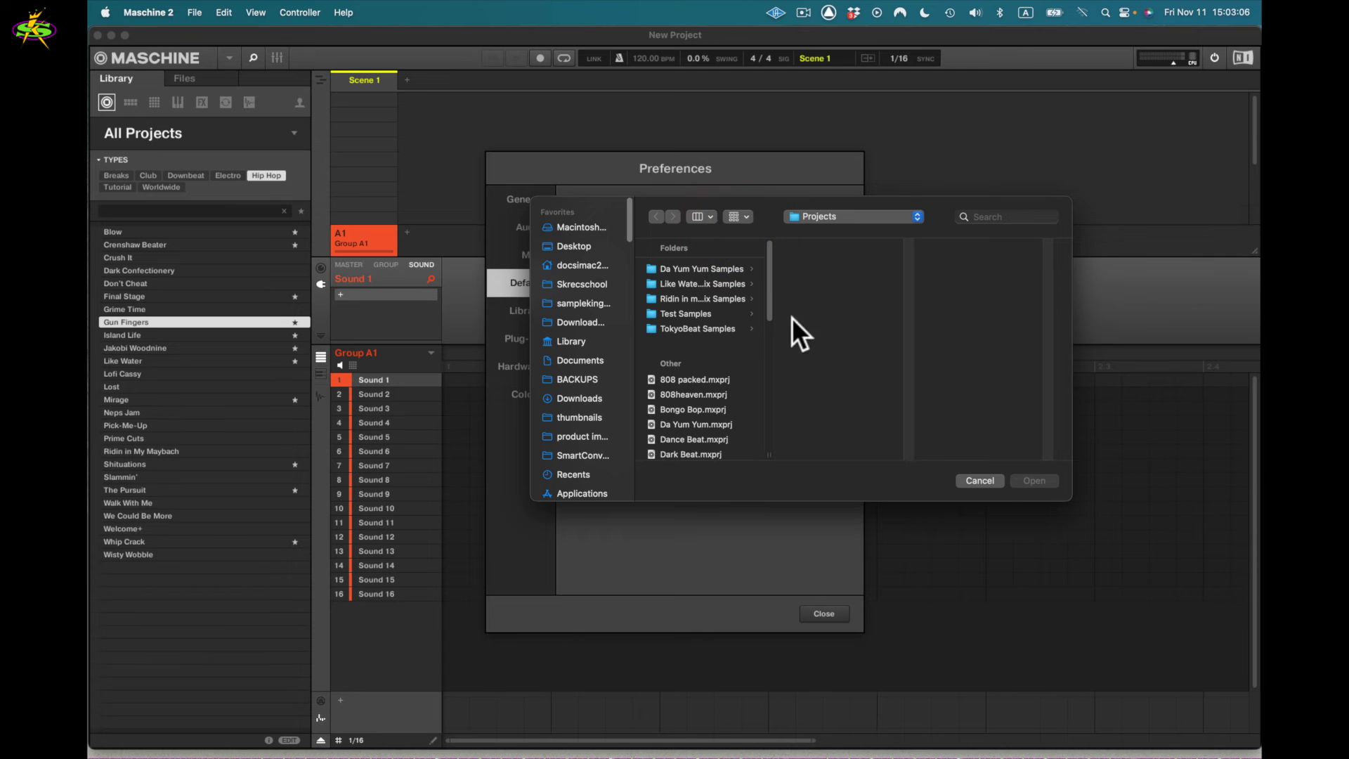
pyautogui.click(991, 479)
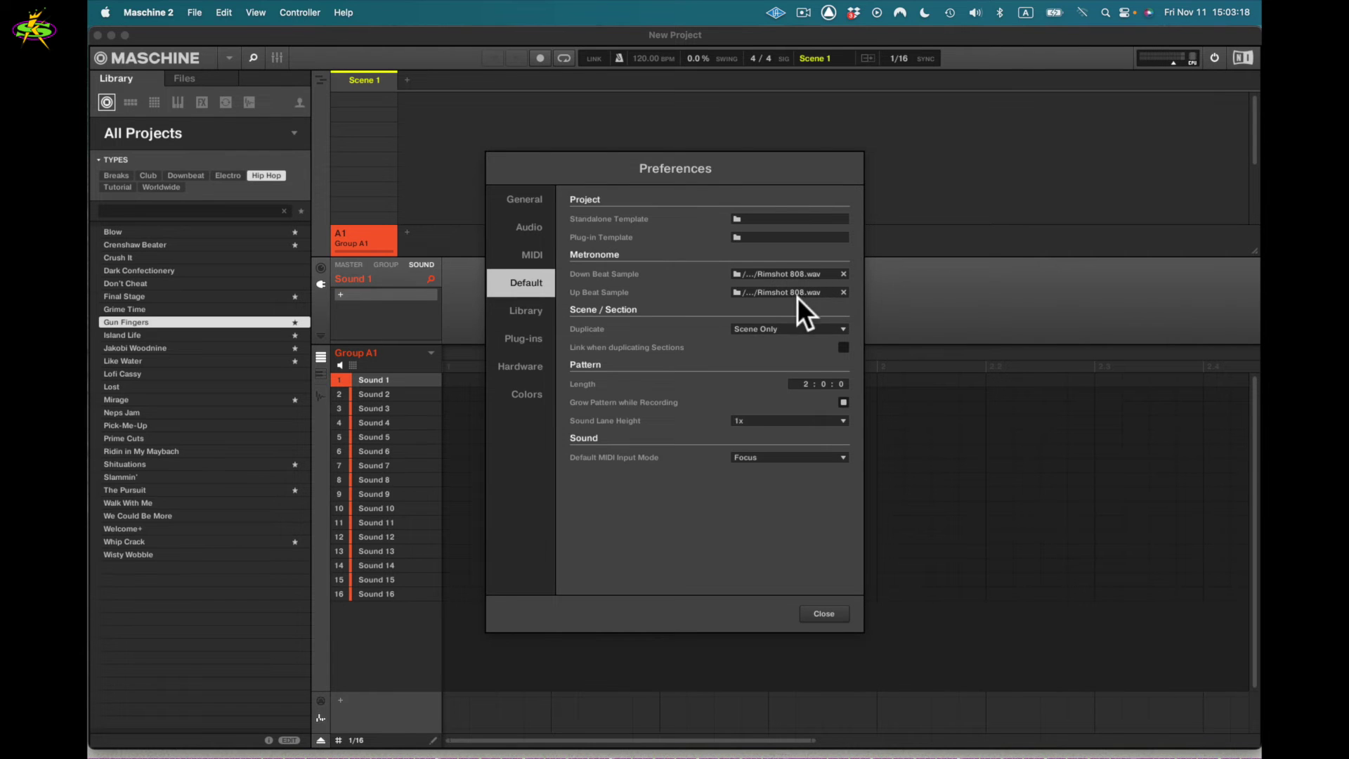
# Browse the Maschine 2 Library drum samples to Clap 808.wav for the metronome's down beat sample, and cancel the choice
pyautogui.click(749, 273)
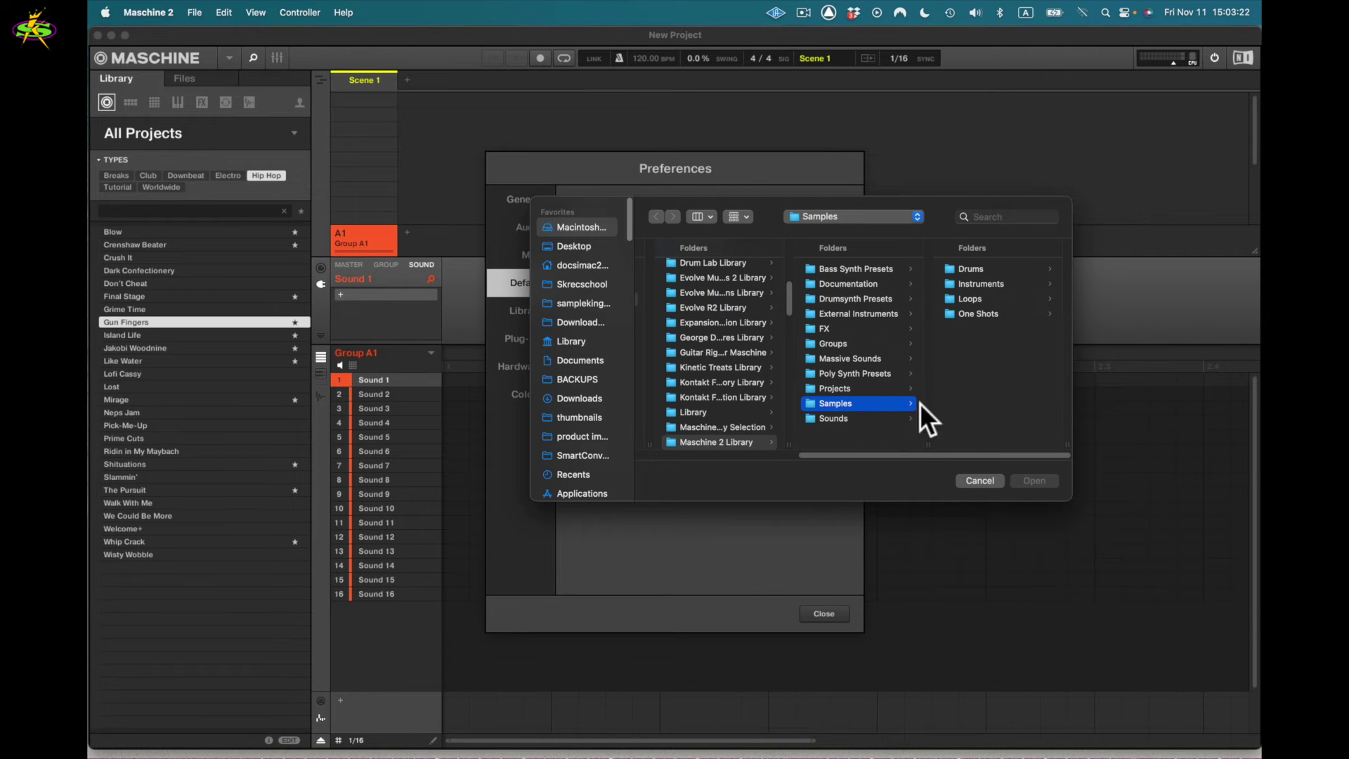
pyautogui.click(968, 270)
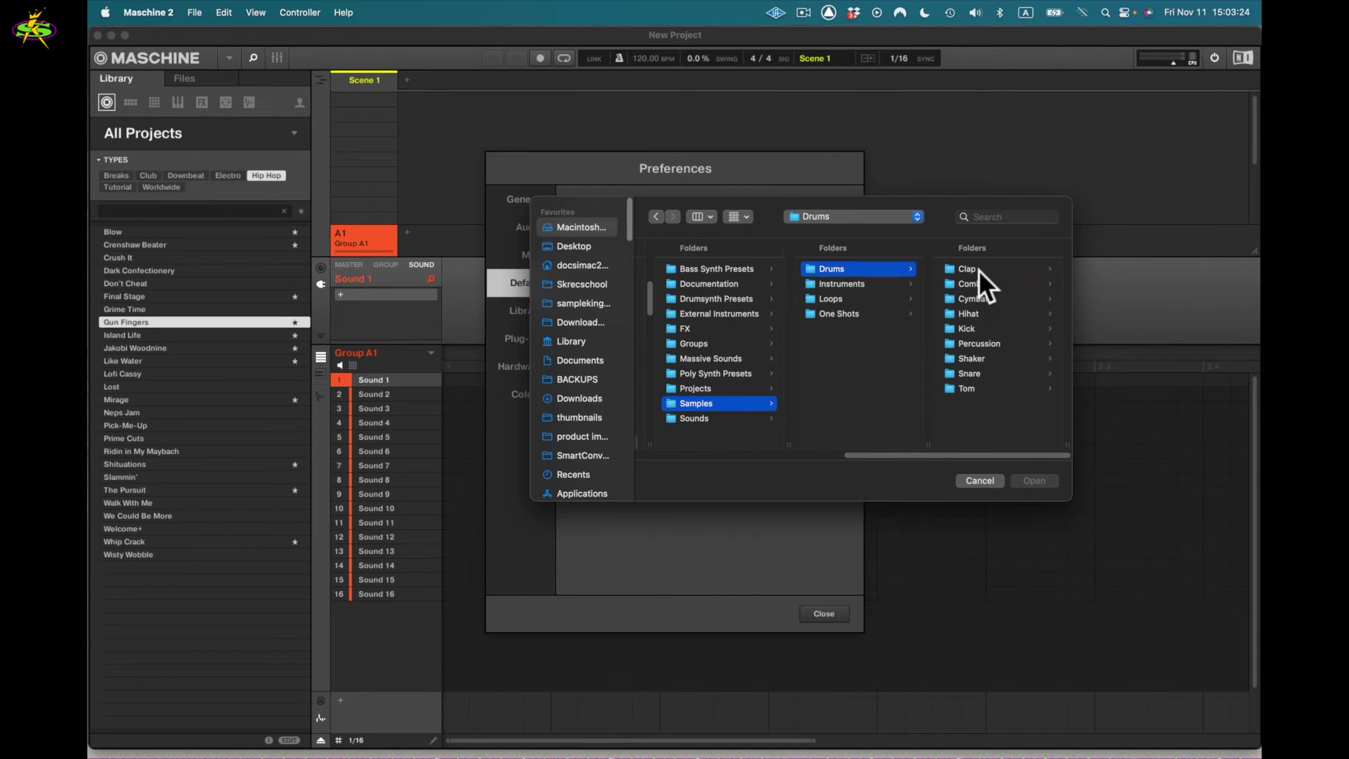
pyautogui.click(980, 270)
pyautogui.click(993, 268)
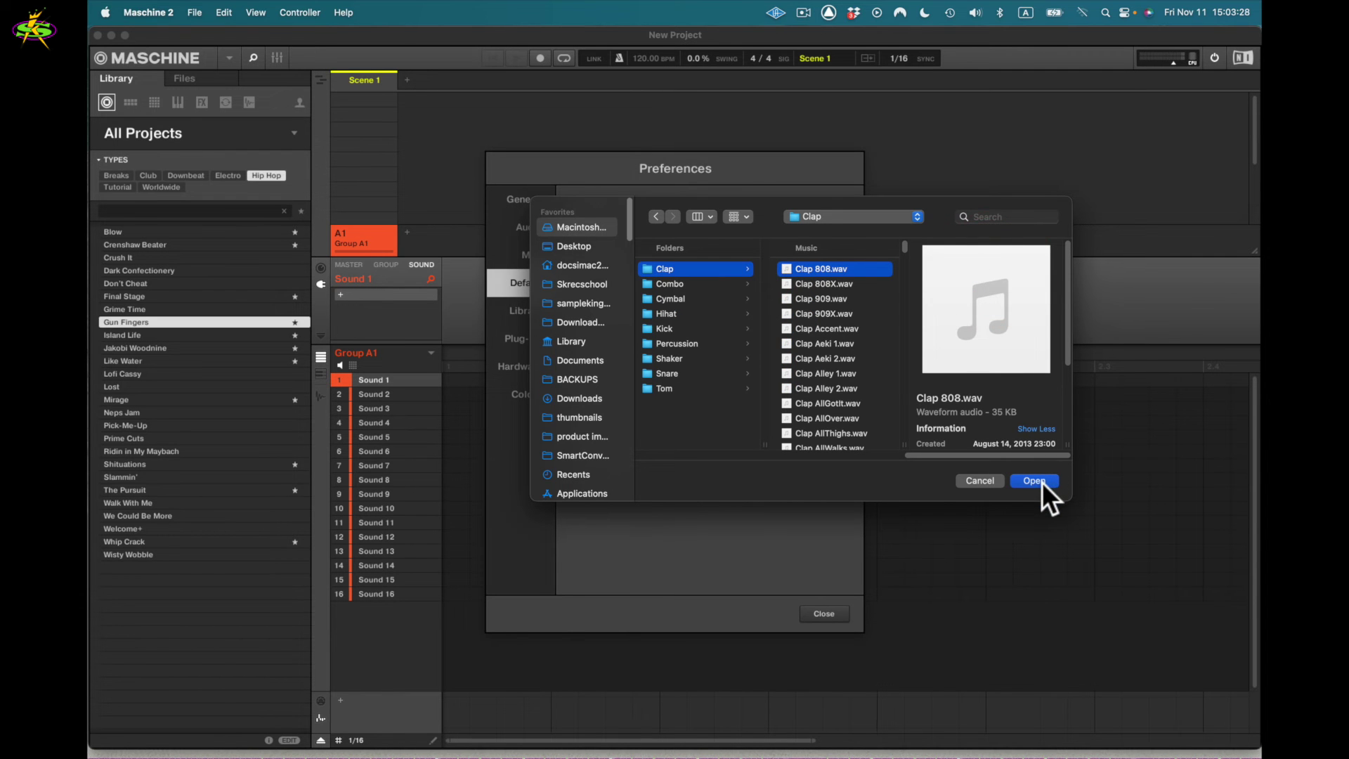
pyautogui.click(980, 483)
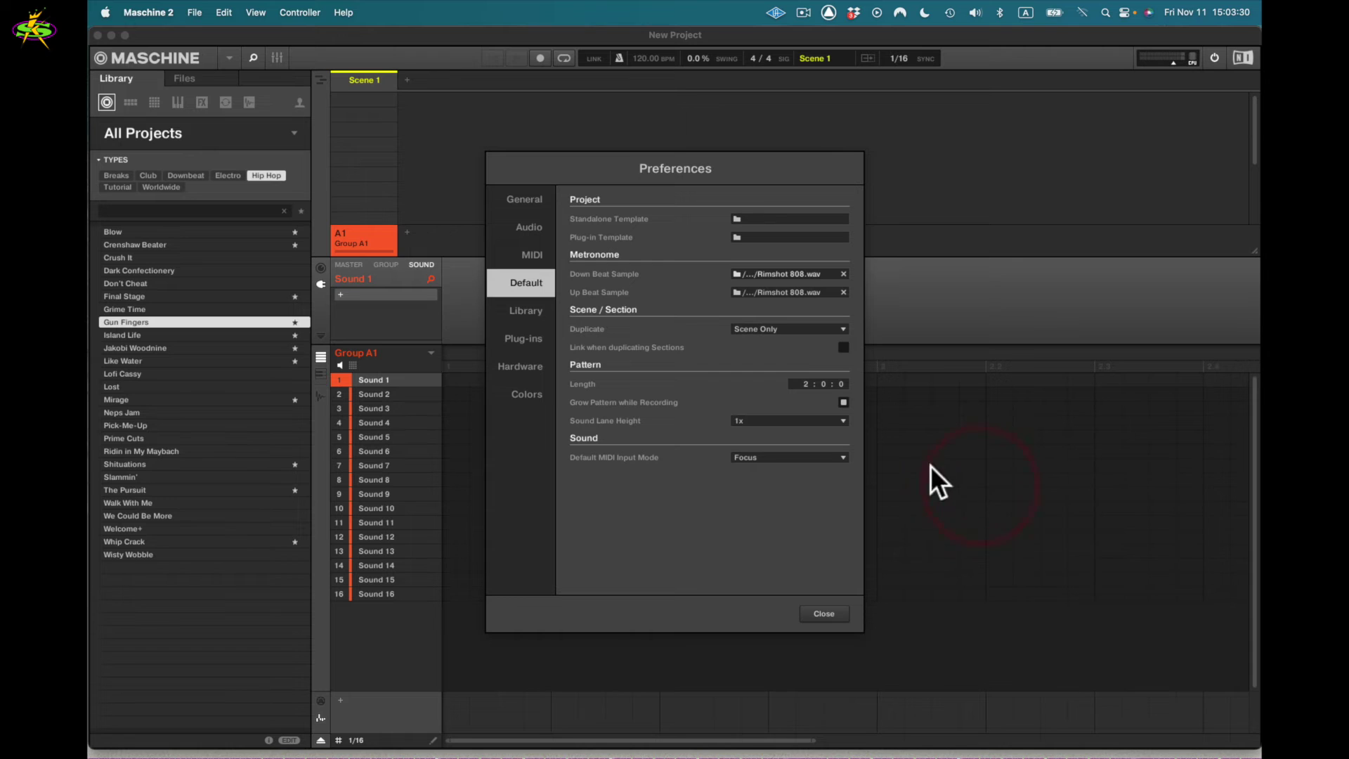
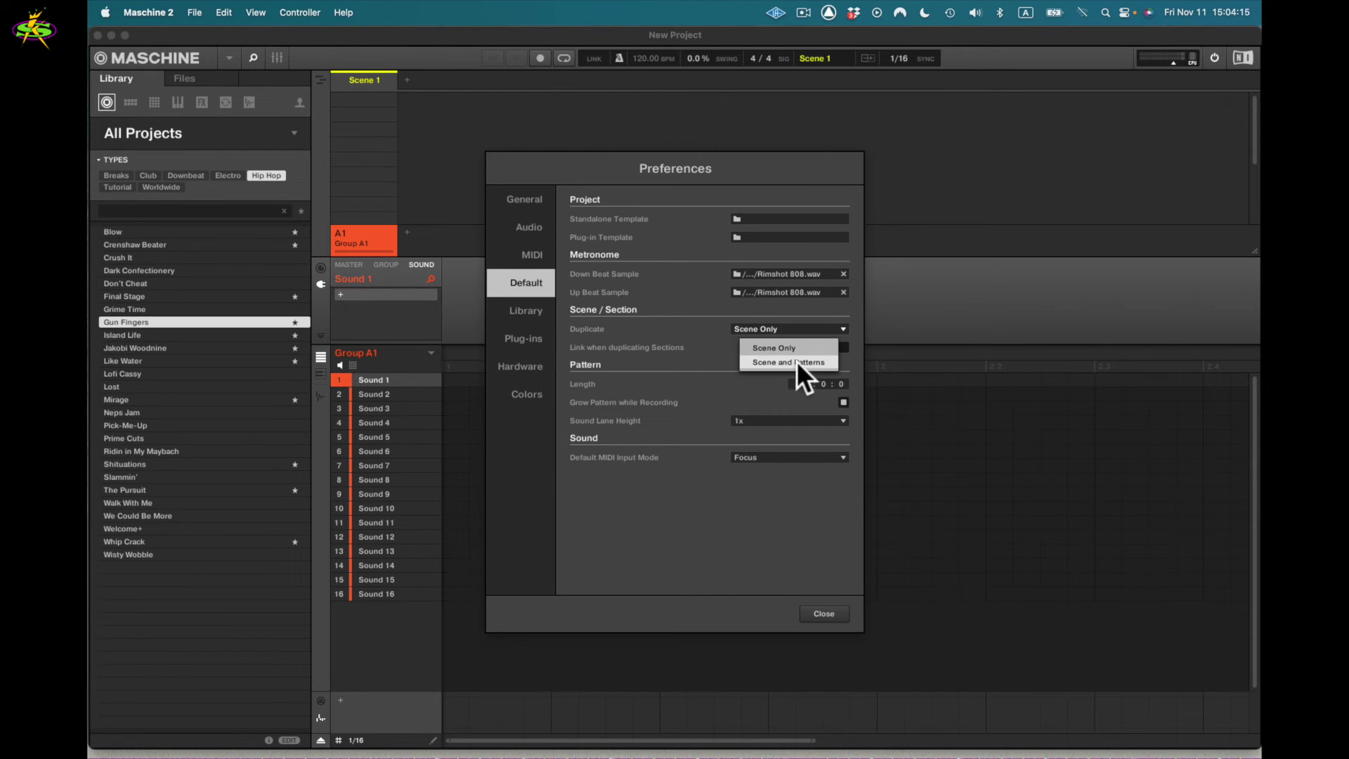
# Review the scene duplication settings and turn off Grow Pattern while Recording
pyautogui.click(700, 353)
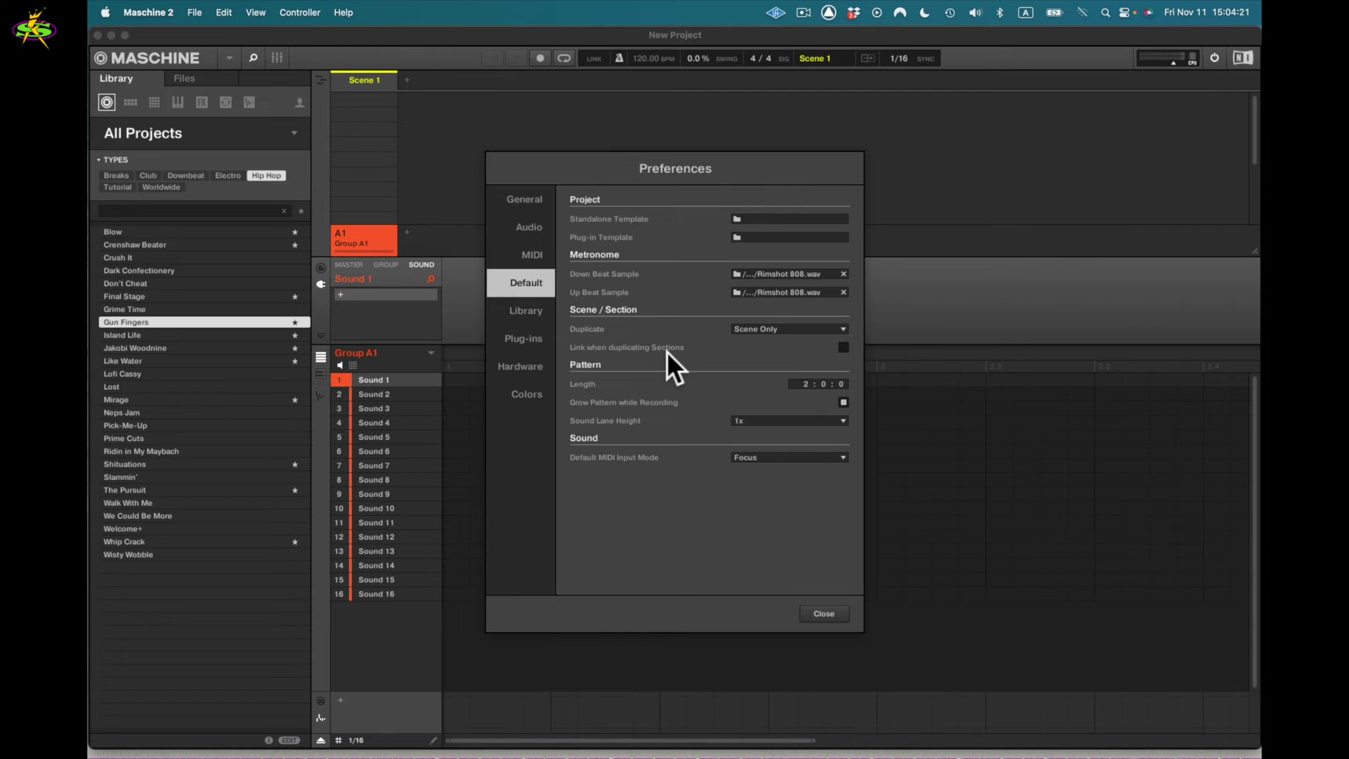
pyautogui.click(844, 348)
pyautogui.click(842, 401)
# Try a sound lane height of 2x, return it to 1x, and review the default MIDI input mode options
pyautogui.click(846, 419)
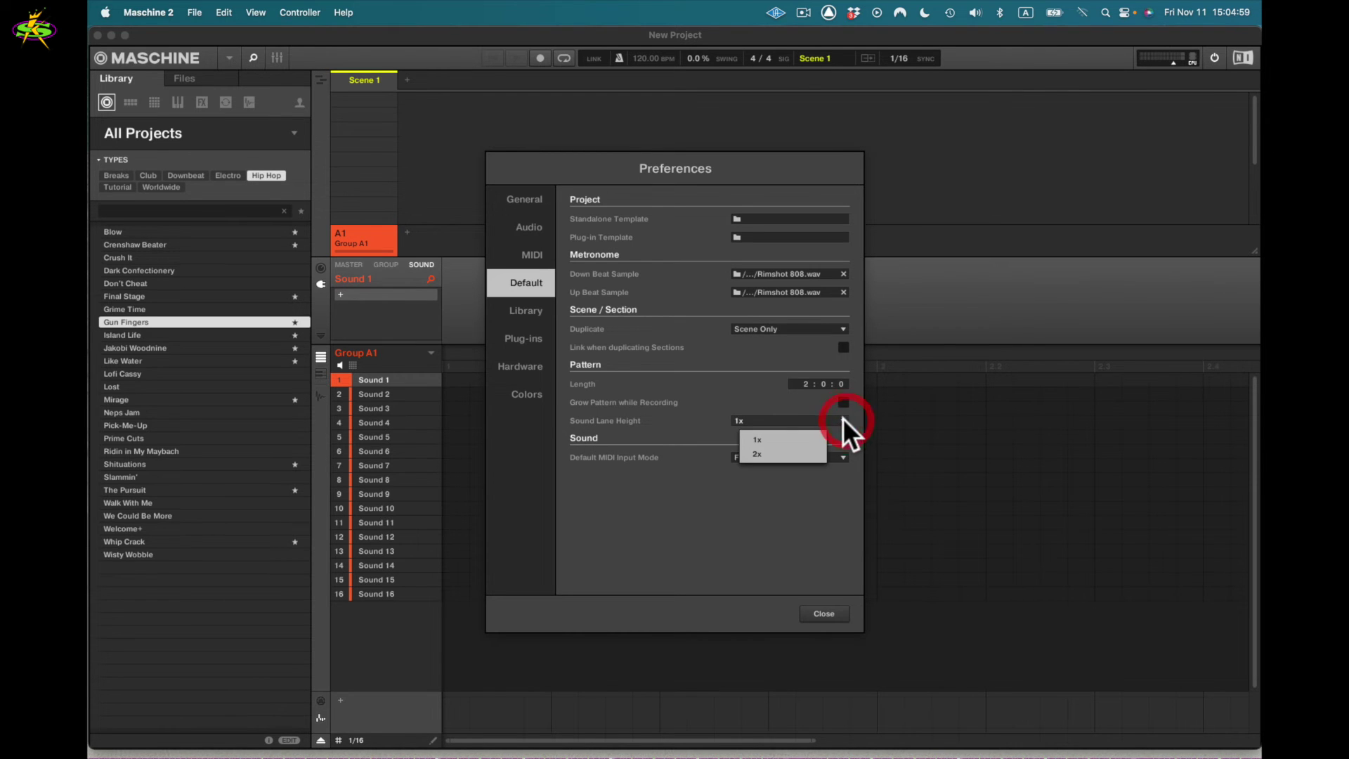
pyautogui.click(800, 454)
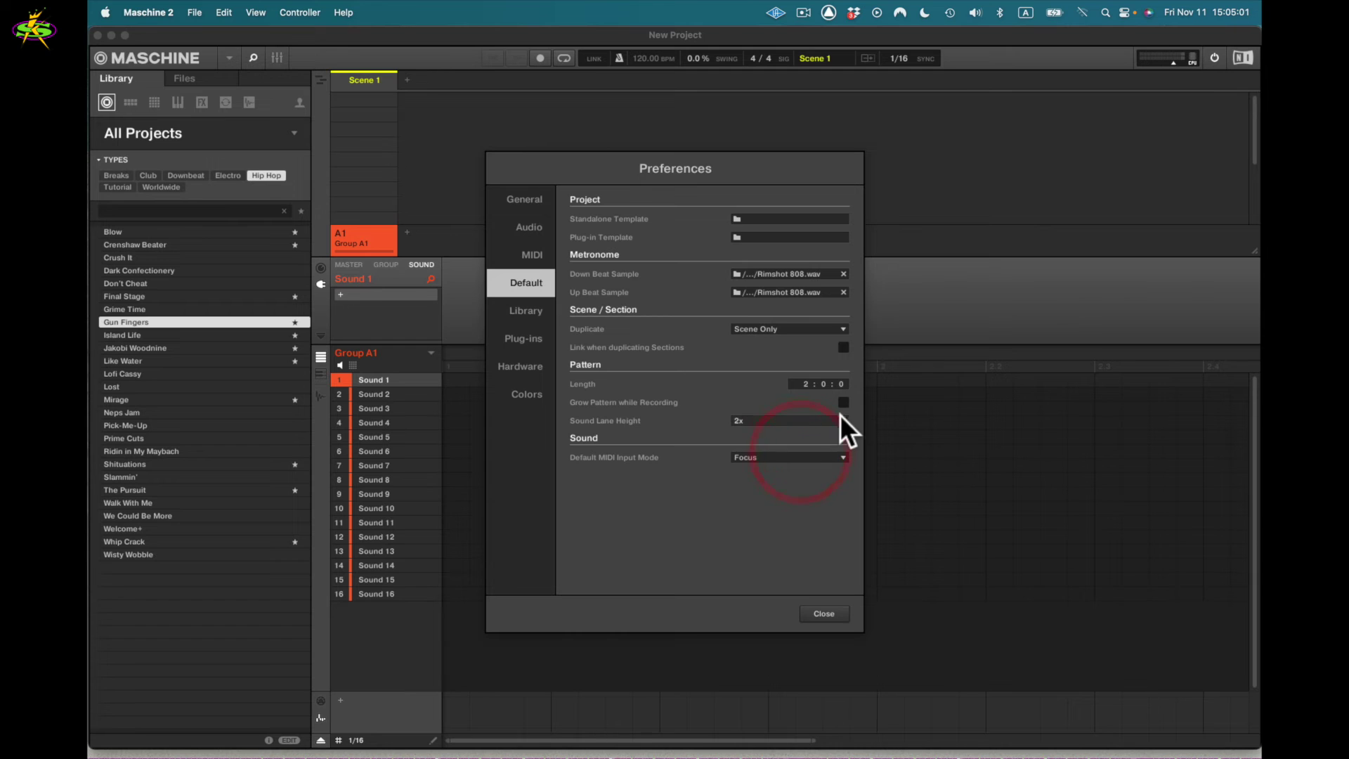
pyautogui.click(841, 418)
pyautogui.click(803, 435)
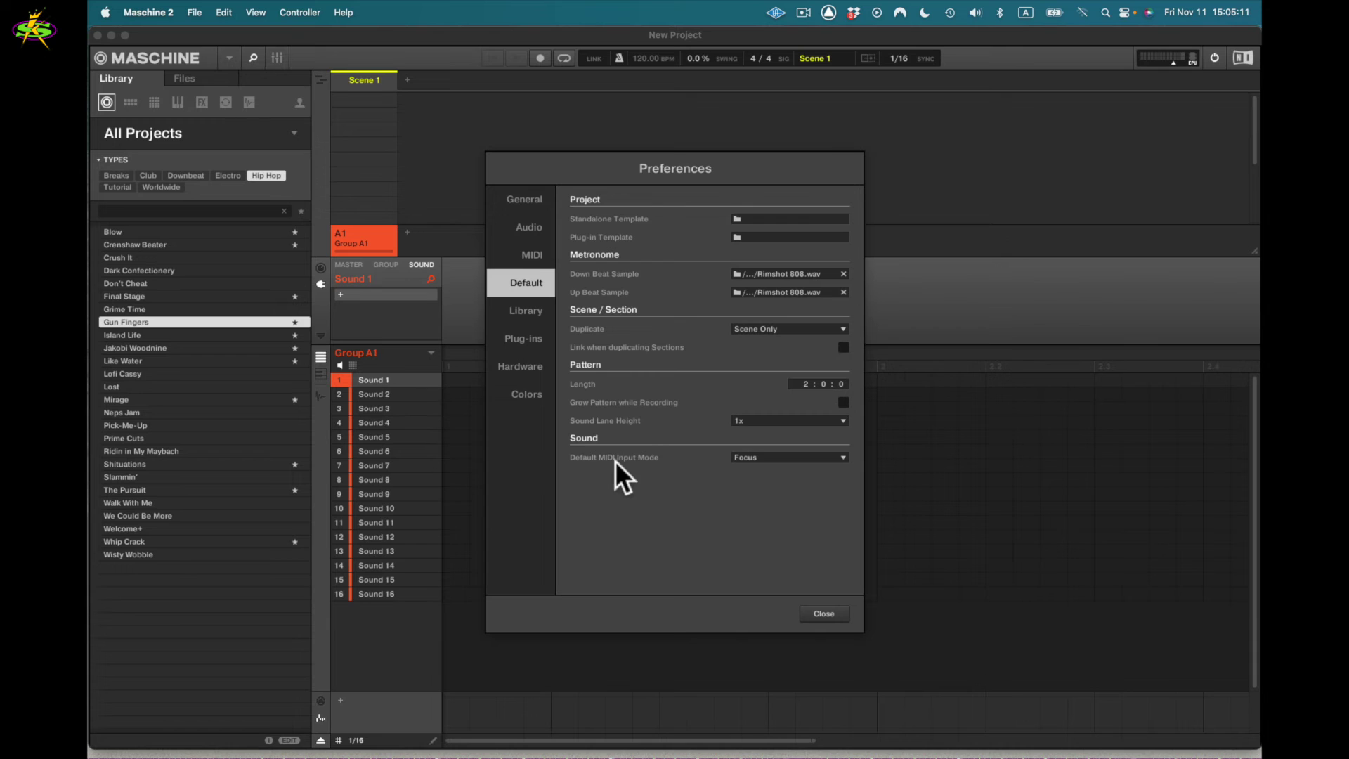
pyautogui.click(842, 455)
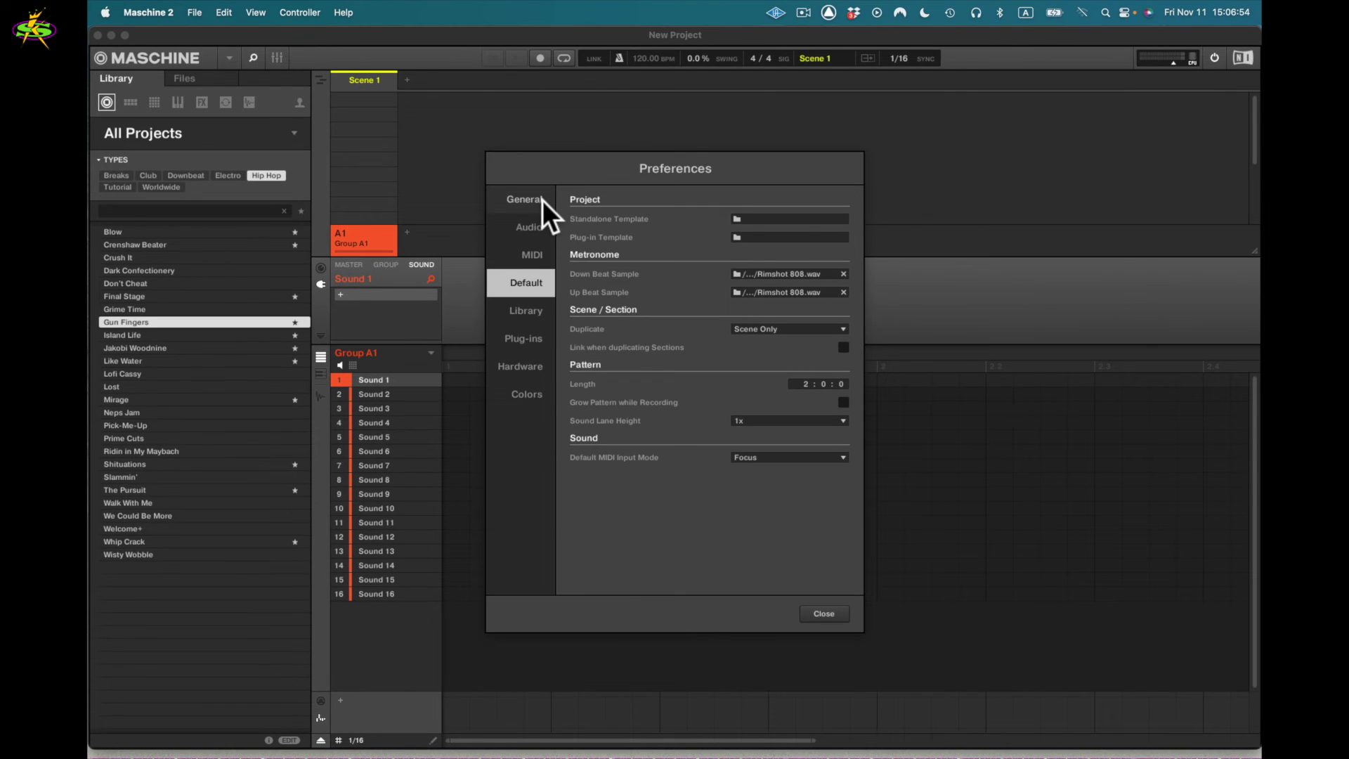
# Review the factory library locations and open the folder choosers for Abbey Road 70s Drummer and Absynth 5, cancelling both
pyautogui.click(528, 310)
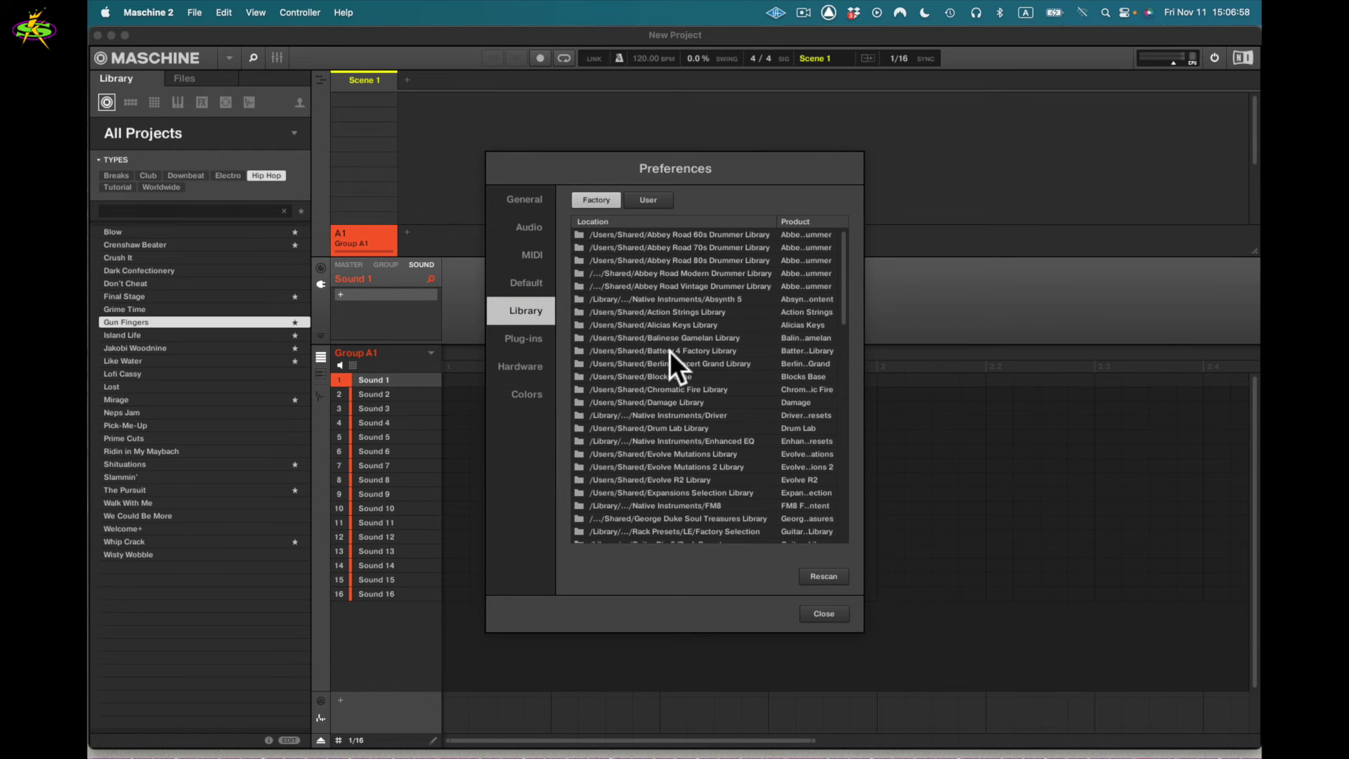
pyautogui.moveTo(845, 298)
pyautogui.mouseDown()
pyautogui.moveTo(859, 520)
pyautogui.moveTo(857, 280)
pyautogui.mouseUp()
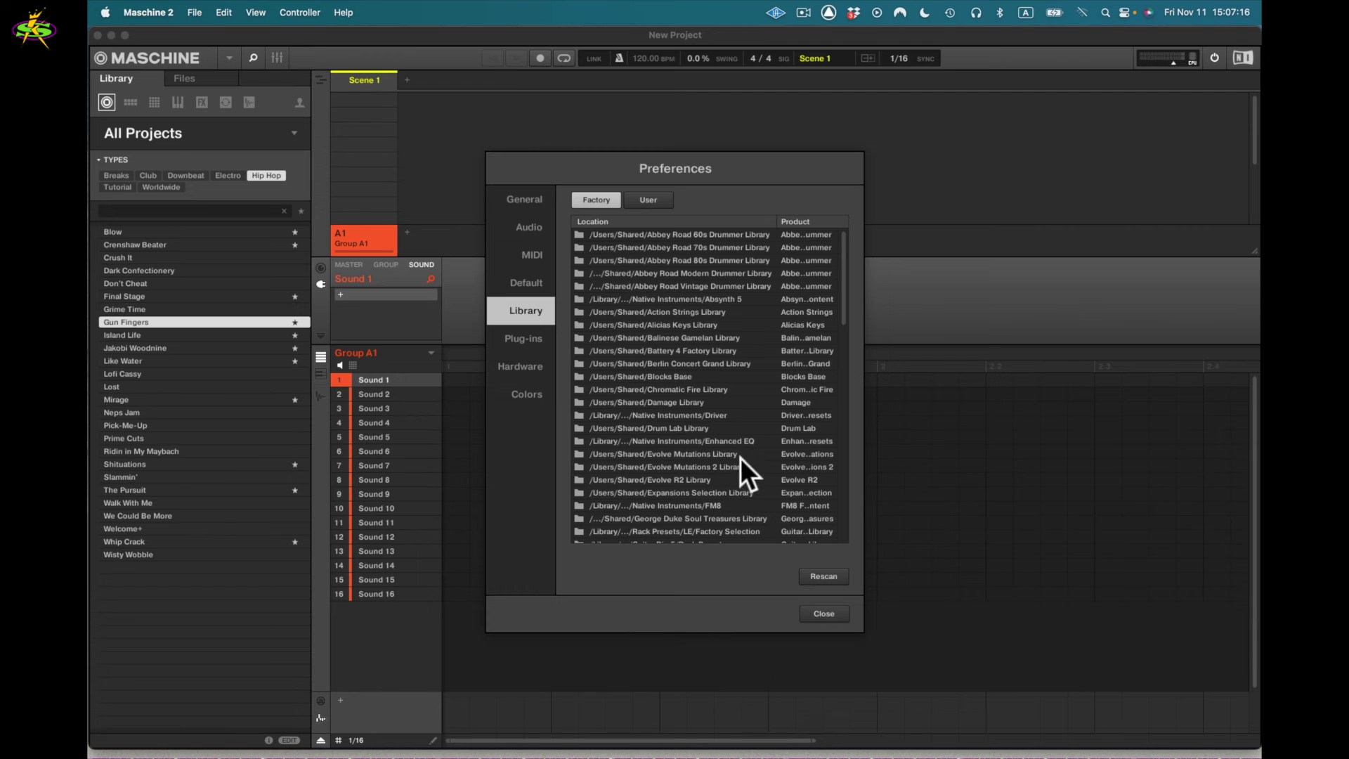
pyautogui.scroll(-1, 773, 424)
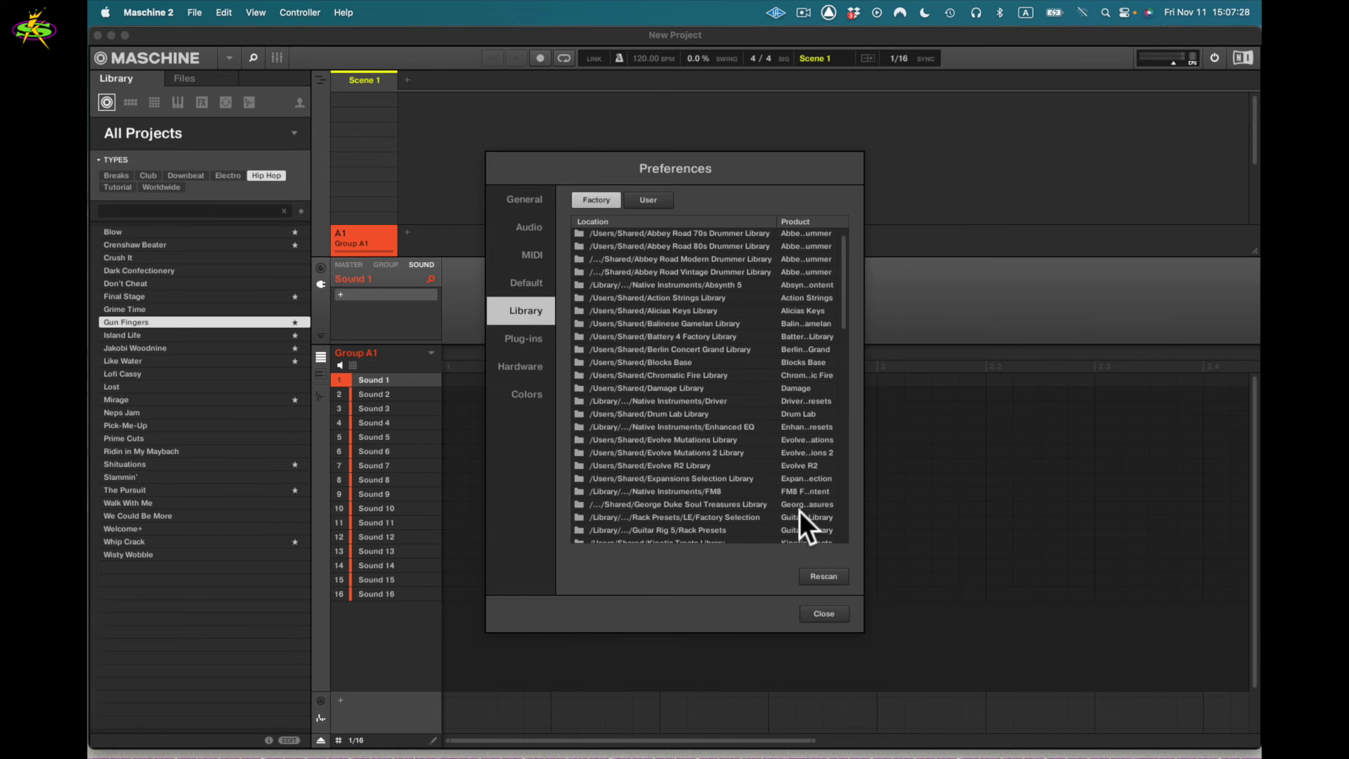
pyautogui.click(579, 234)
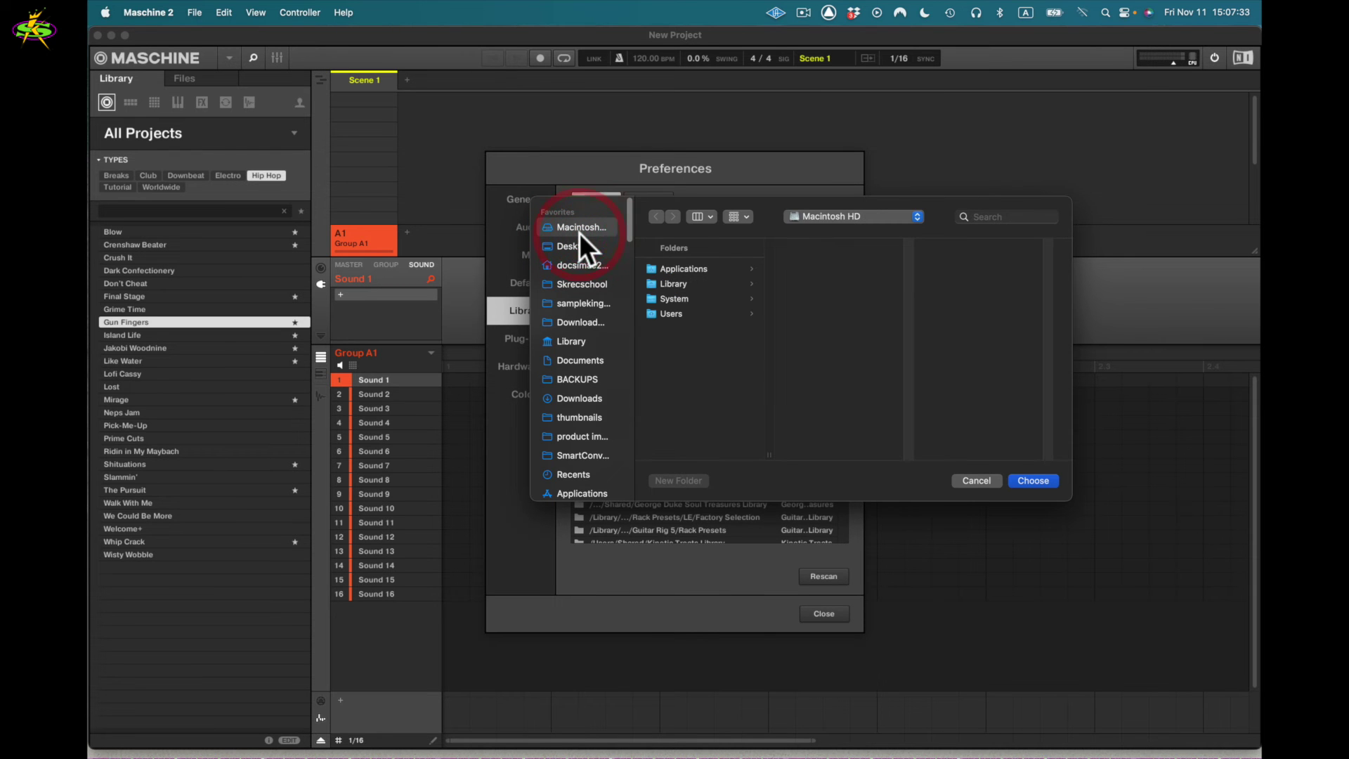
pyautogui.click(976, 481)
pyautogui.click(580, 284)
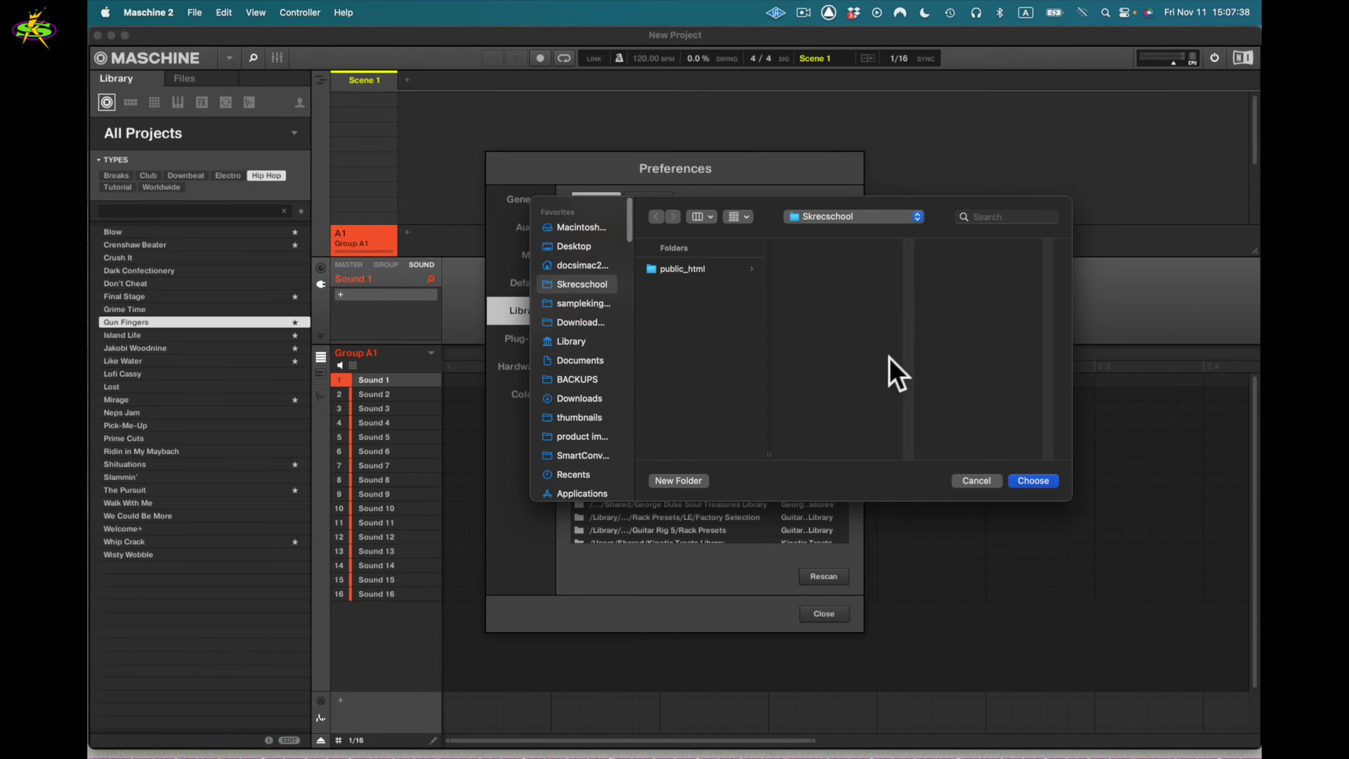
pyautogui.click(983, 479)
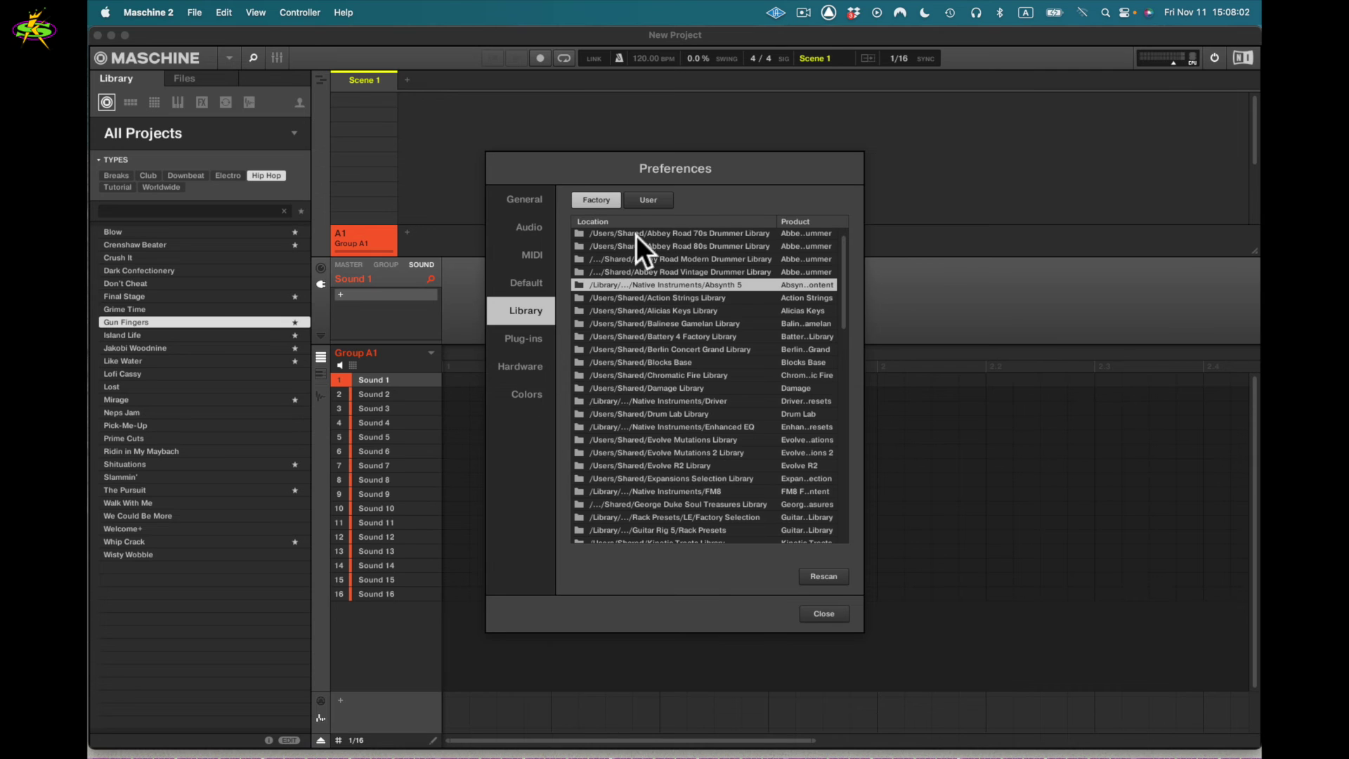
# View the user library locations beside the factory ones, and open the plug-in manager preferences
pyautogui.click(654, 201)
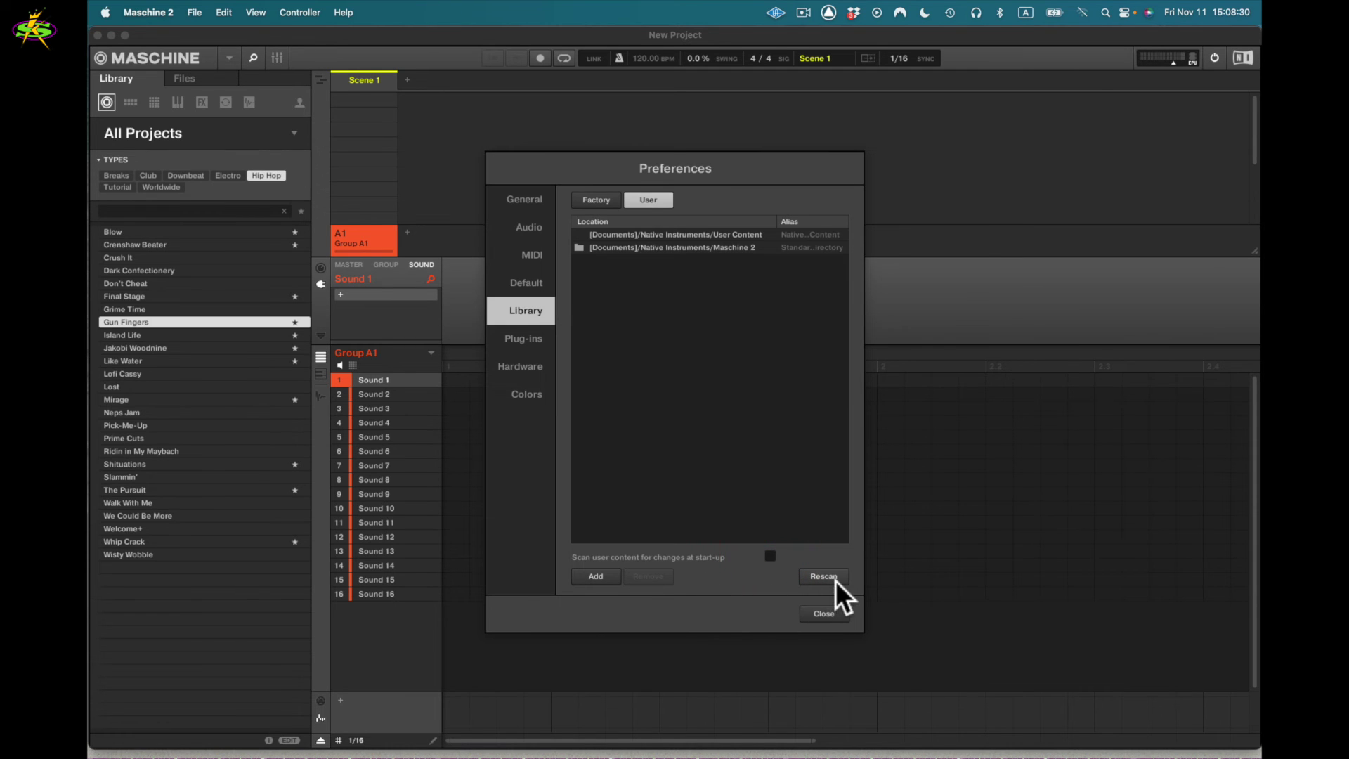
pyautogui.click(600, 201)
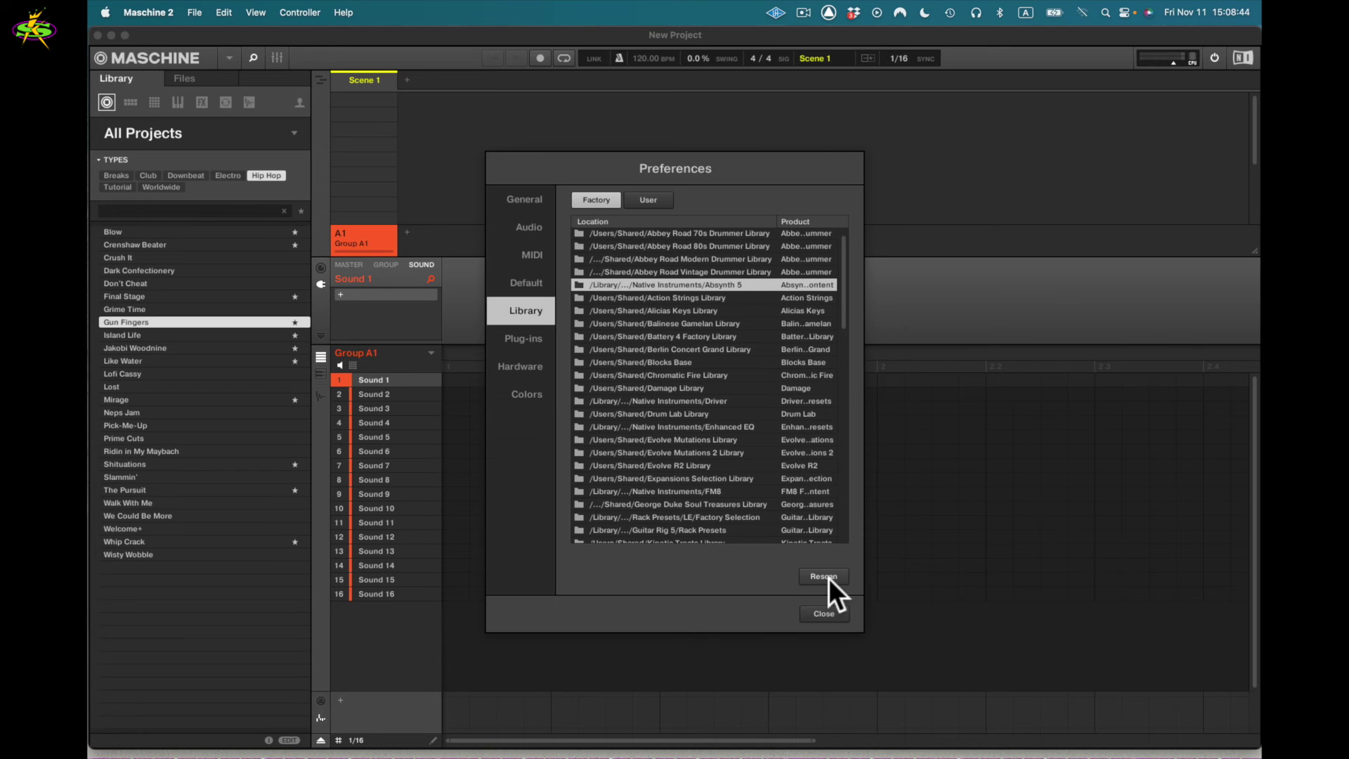
pyautogui.click(537, 343)
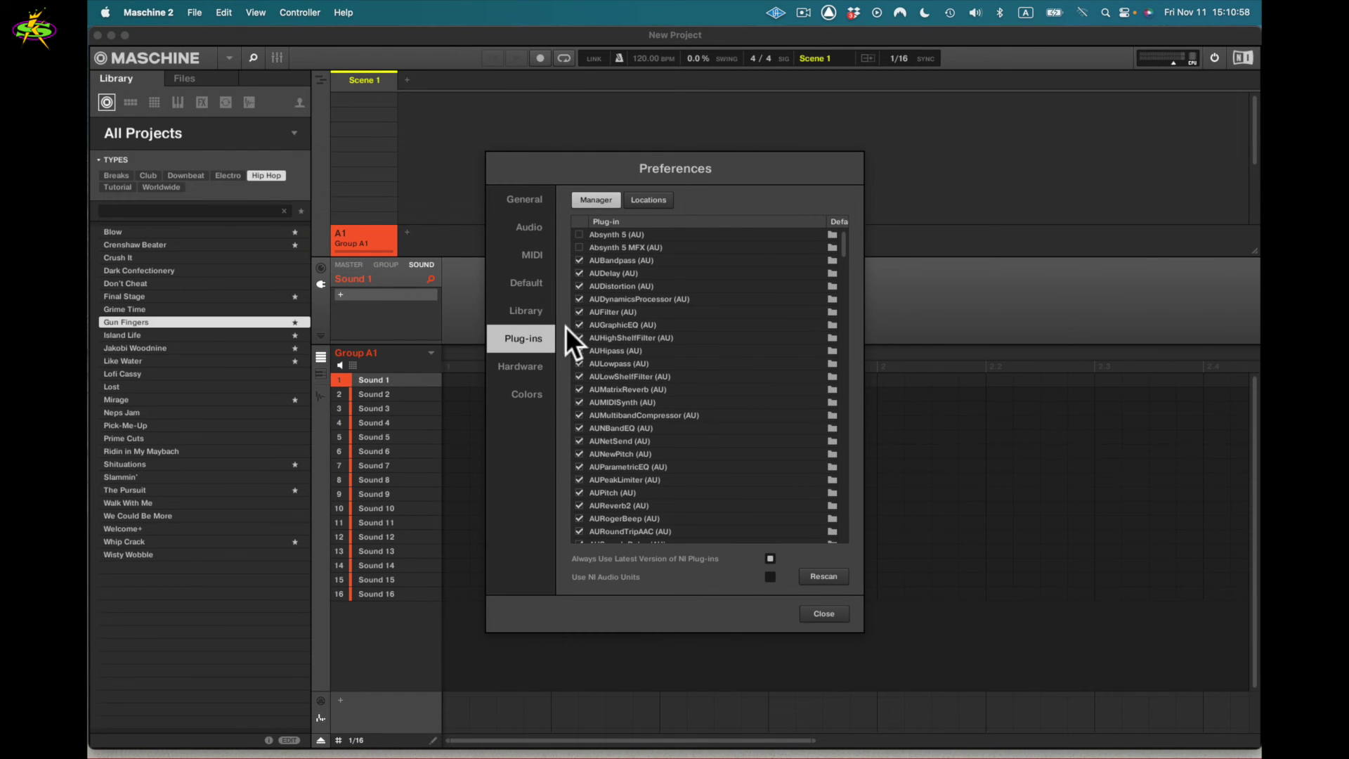
# View the plug-in folder locations and return to the plug-in manager list, comparing the two views
pyautogui.click(639, 198)
pyautogui.click(593, 200)
pyautogui.click(641, 199)
pyautogui.click(595, 199)
# Widen the Default Config column in the plug-in manager to show its full heading, and narrow it partway back
pyautogui.moveTo(841, 243); pyautogui.dragTo(778, 221)
pyautogui.moveTo(771, 221); pyautogui.dragTo(767, 221)
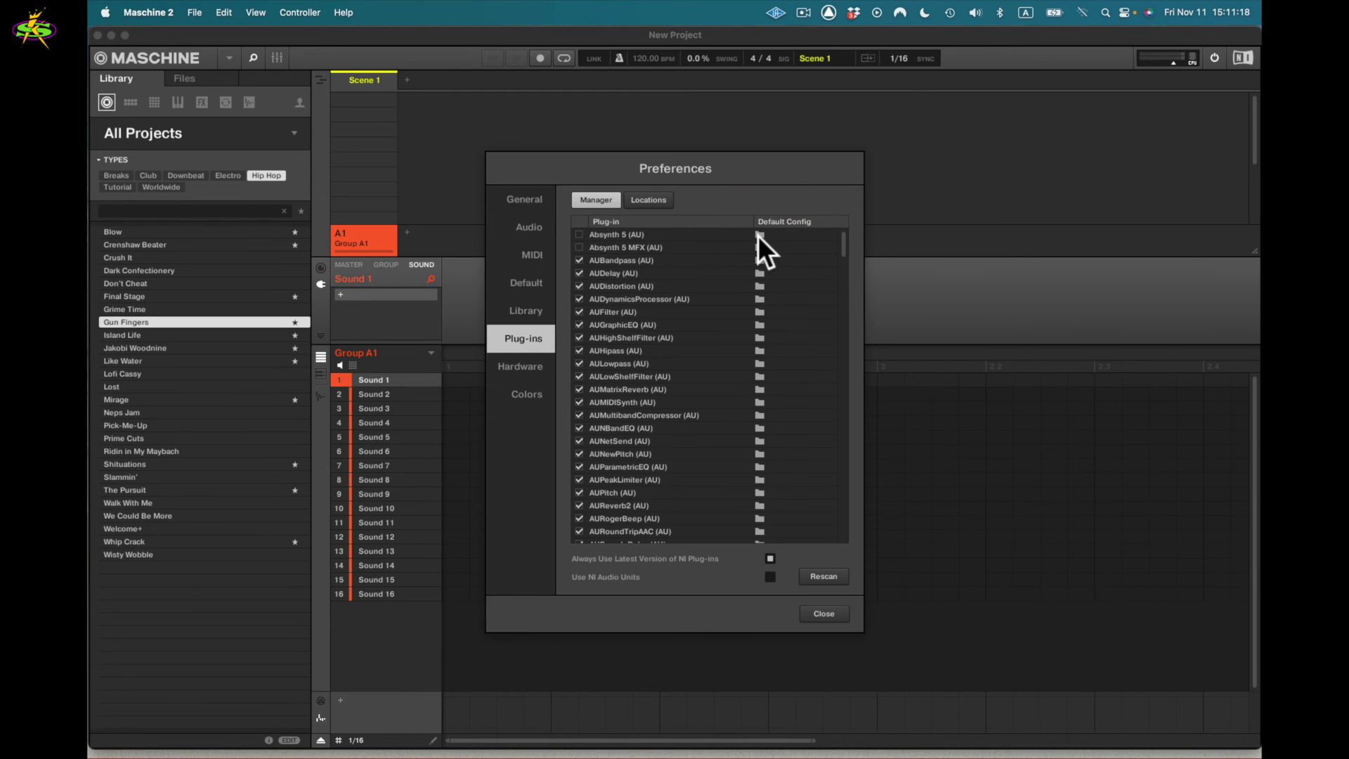
pyautogui.moveTo(752, 221); pyautogui.dragTo(814, 229)
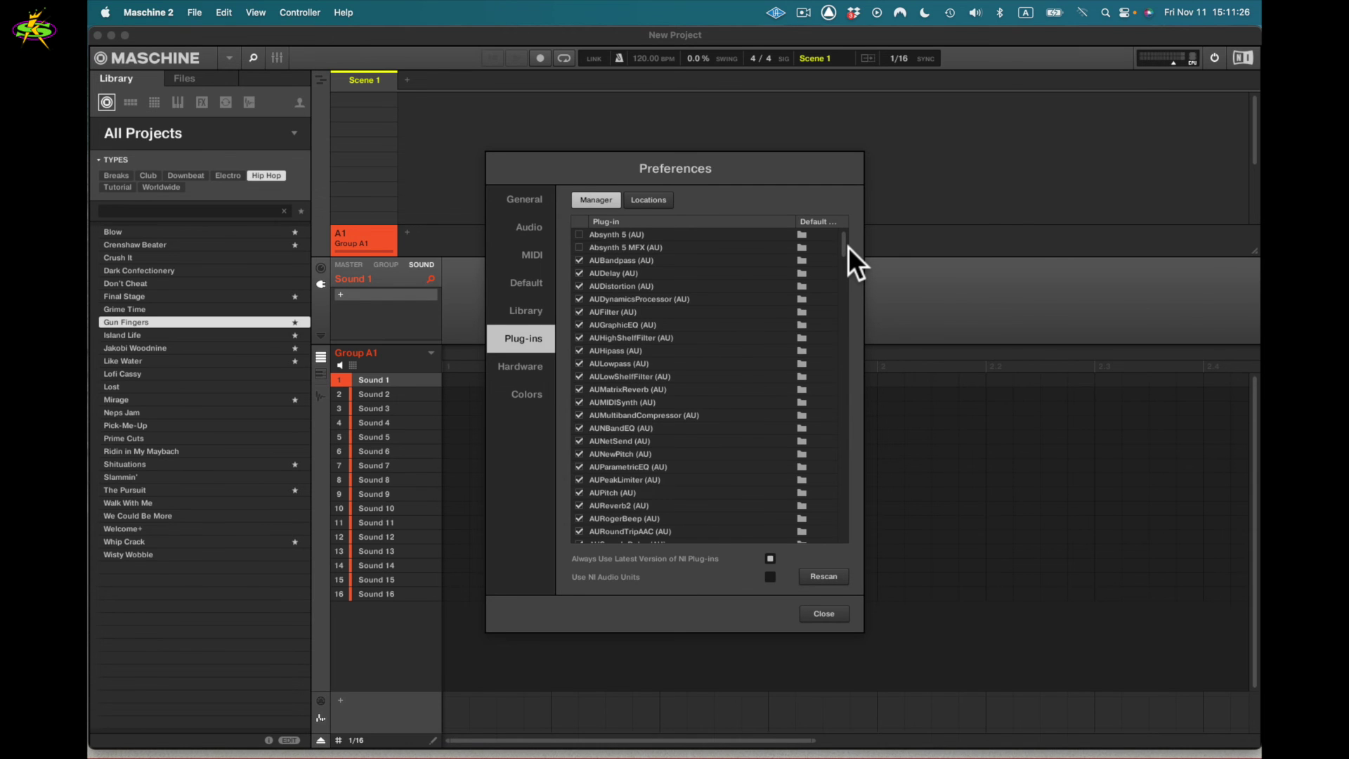
# Examine the whole plug-in manager list, from the AU entries through Velvet_x64, noting which plug-ins are enabled, and return to its start
pyautogui.scroll(-2, 844, 247)
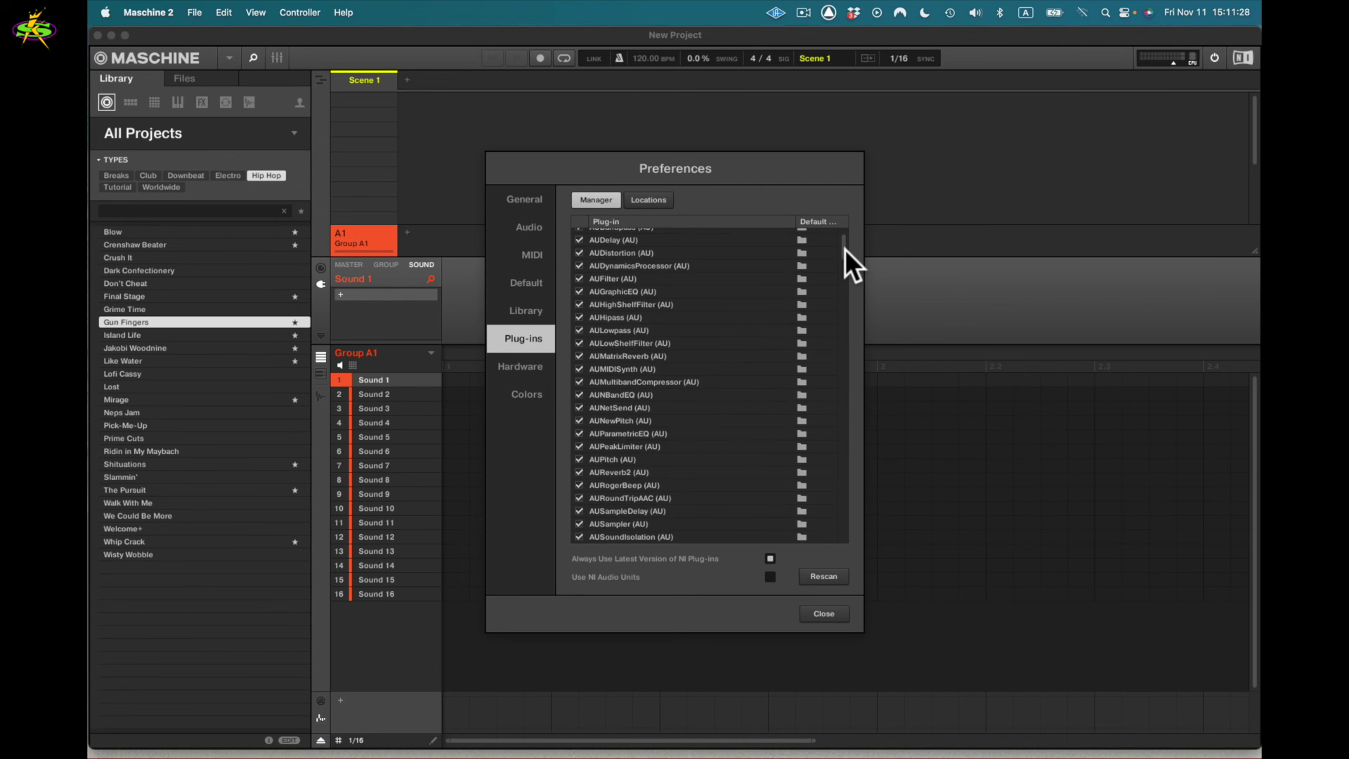
pyautogui.scroll(-2, 845, 249)
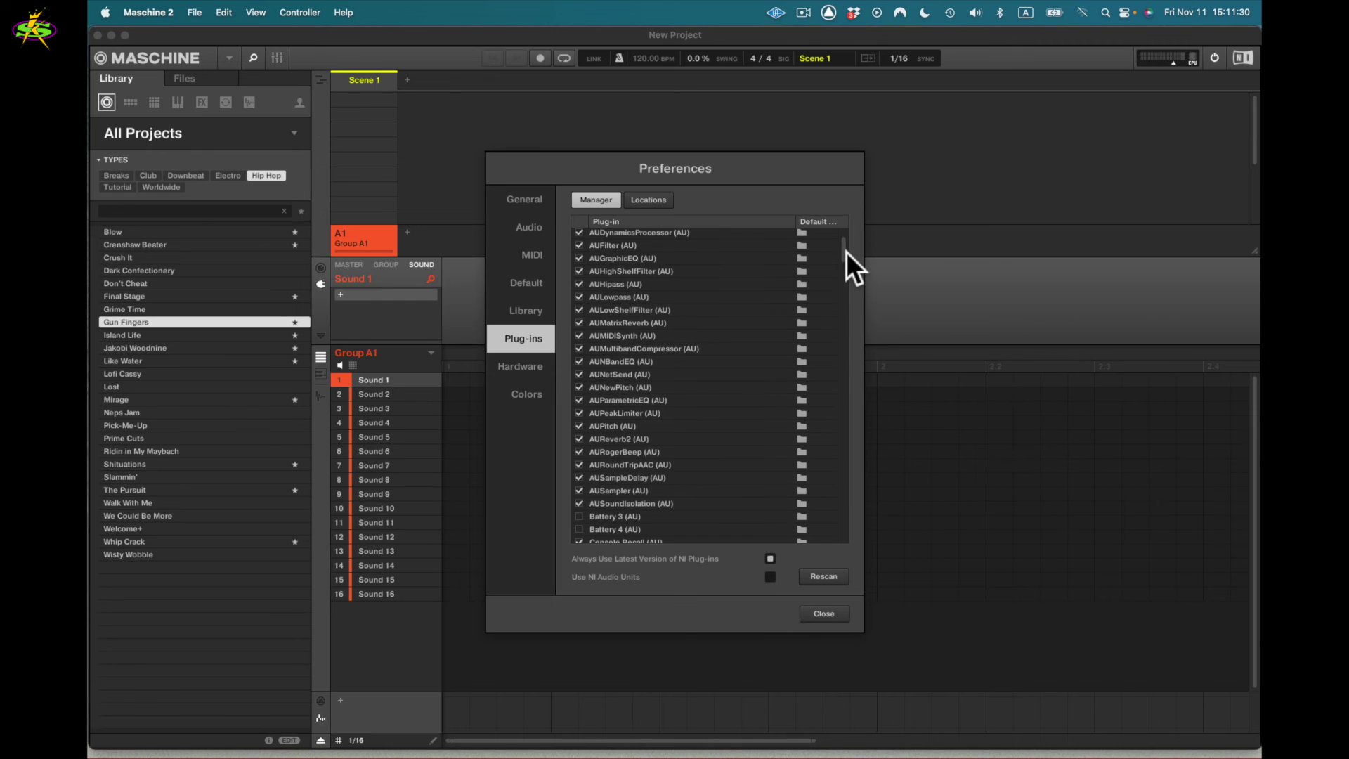
pyautogui.moveTo(846, 252); pyautogui.dragTo(846, 257)
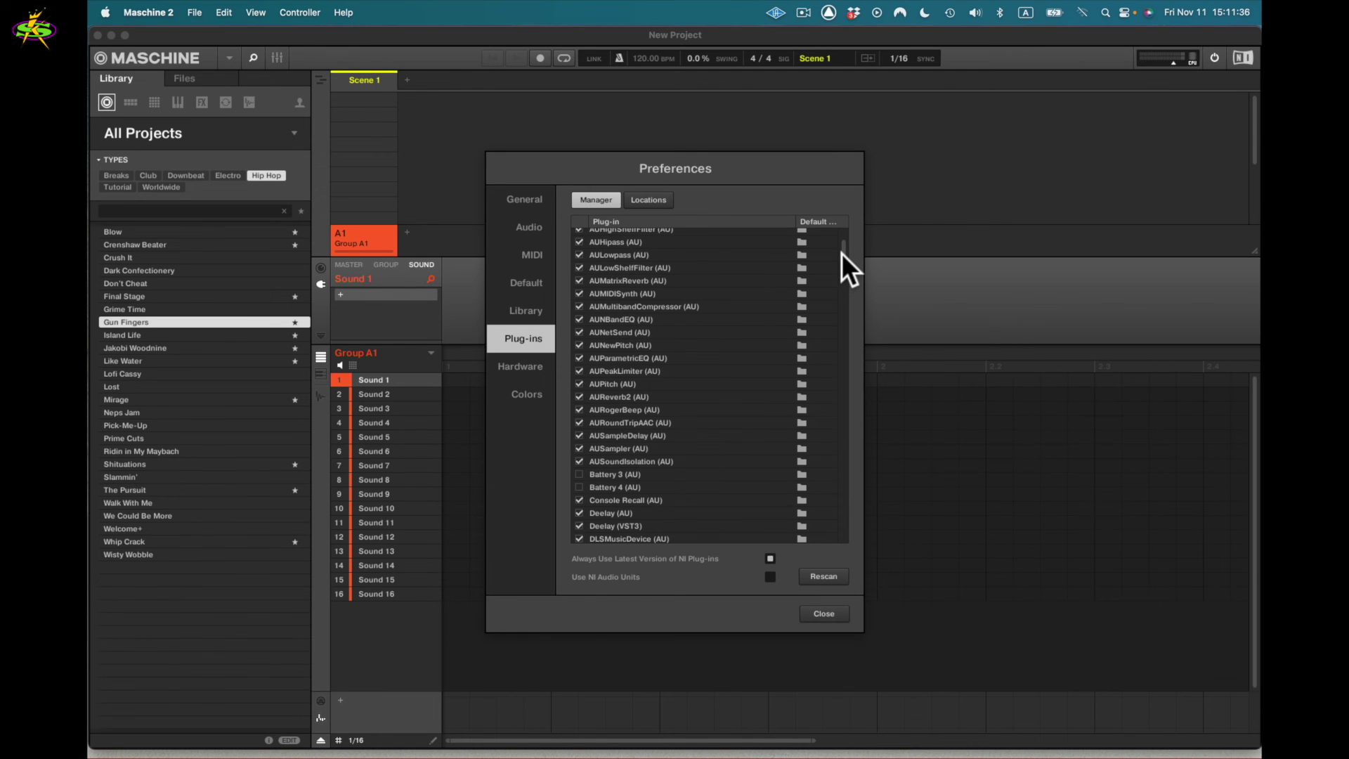
pyautogui.moveTo(842, 253); pyautogui.dragTo(836, 273)
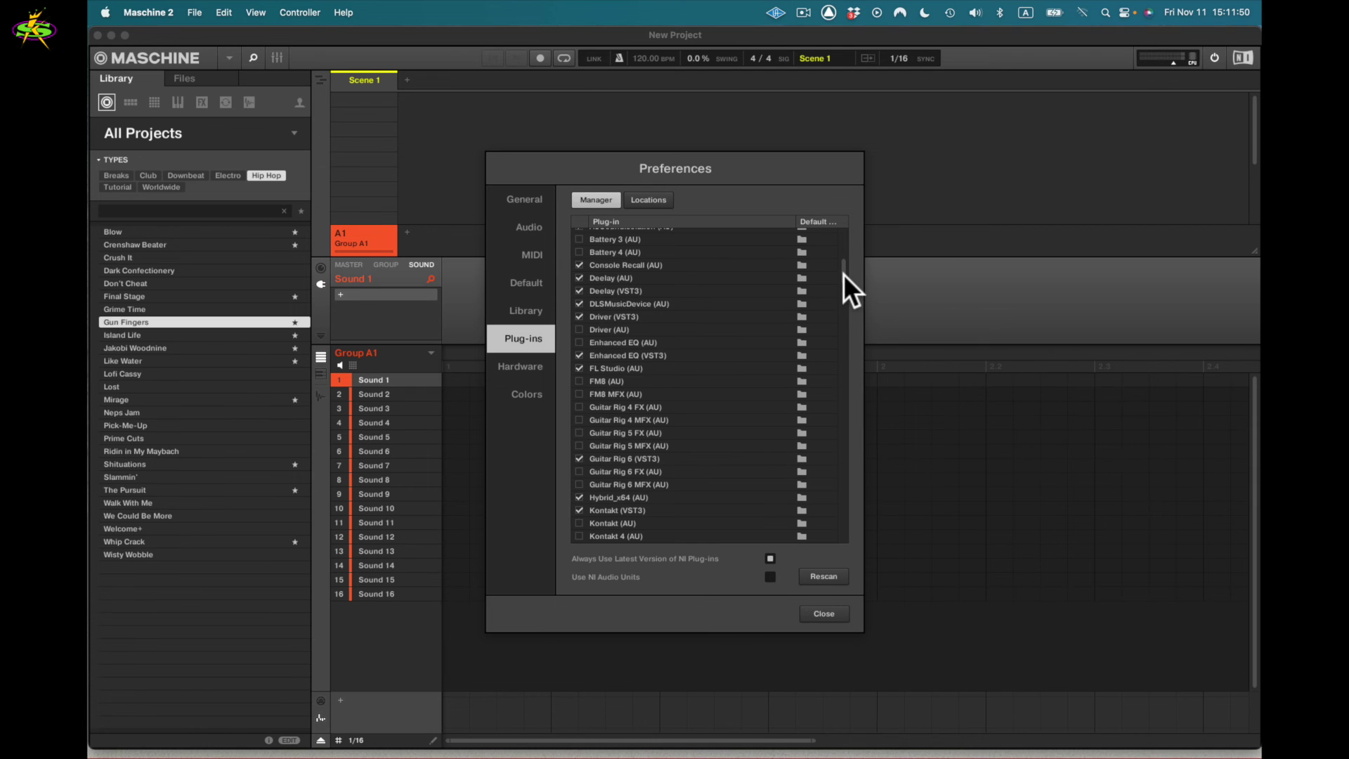
pyautogui.scroll(-5, 843, 274)
pyautogui.scroll(-4, 844, 292)
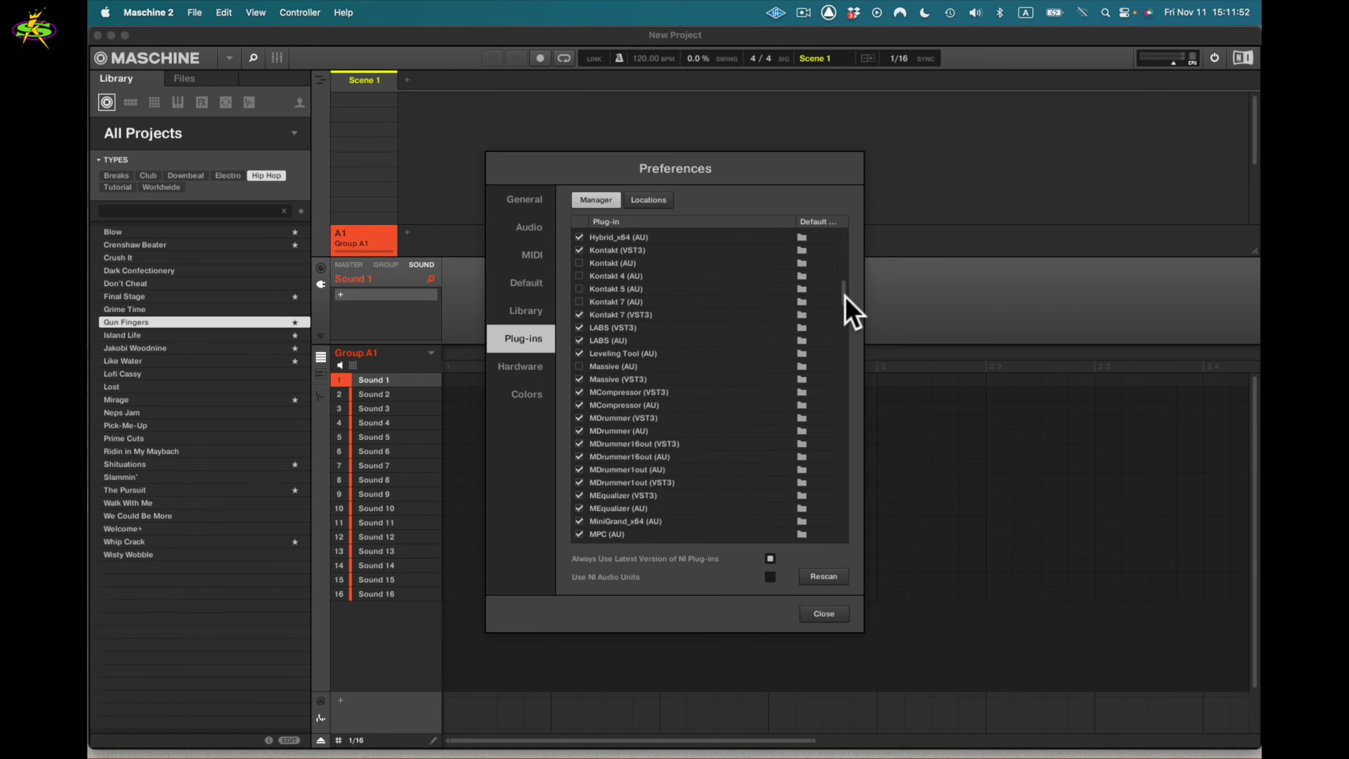
pyautogui.moveTo(843, 305); pyautogui.dragTo(842, 541)
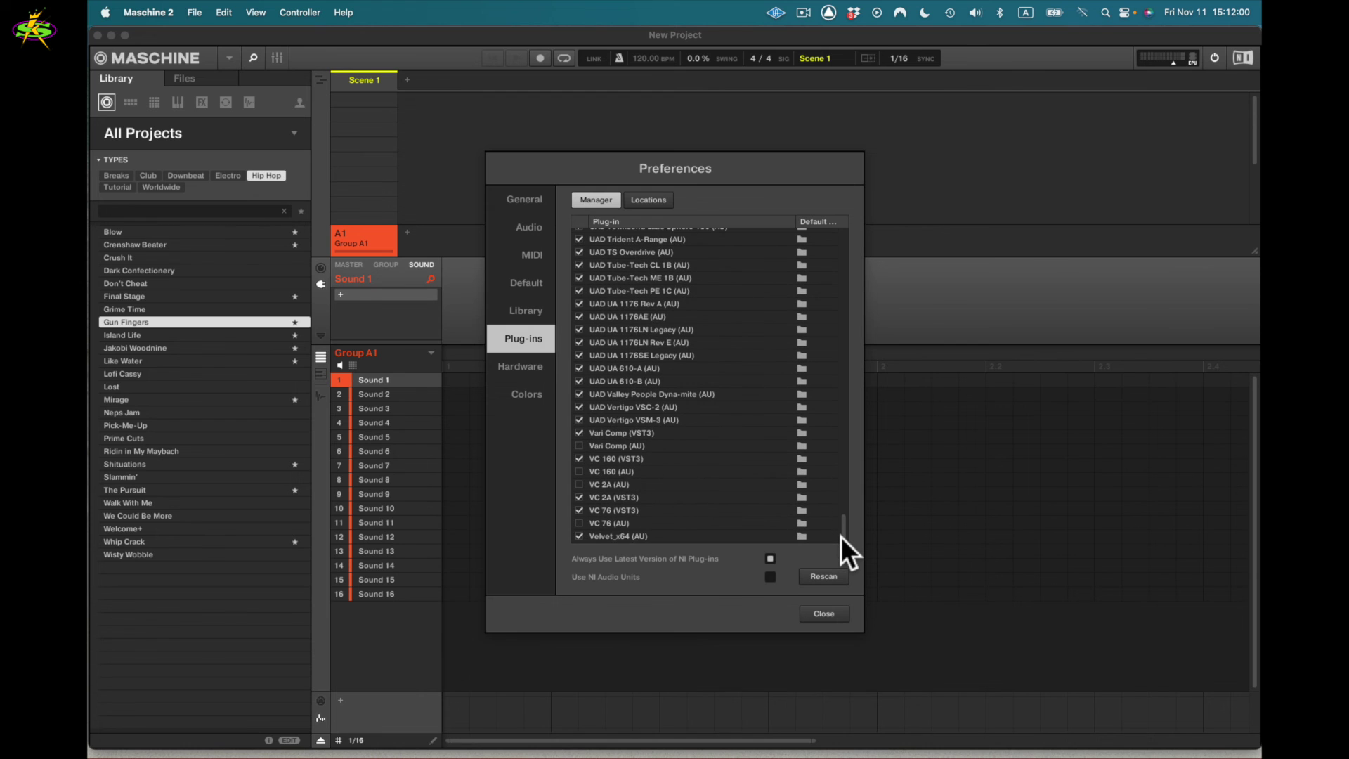
pyautogui.moveTo(842, 537); pyautogui.dragTo(841, 537)
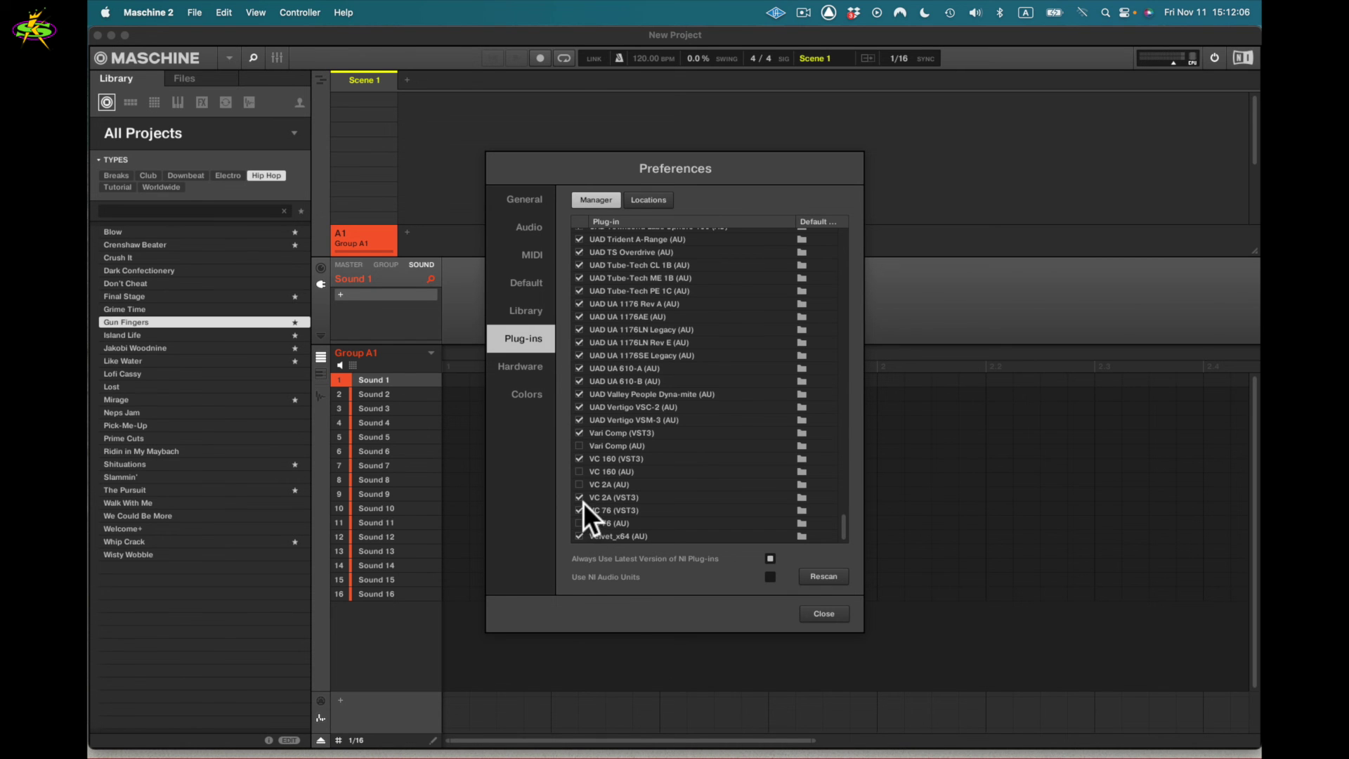
pyautogui.moveTo(845, 526); pyautogui.dragTo(859, 226)
# Review the VST3 plug-in folder locations and check the hardware controller preferences
pyautogui.click(637, 198)
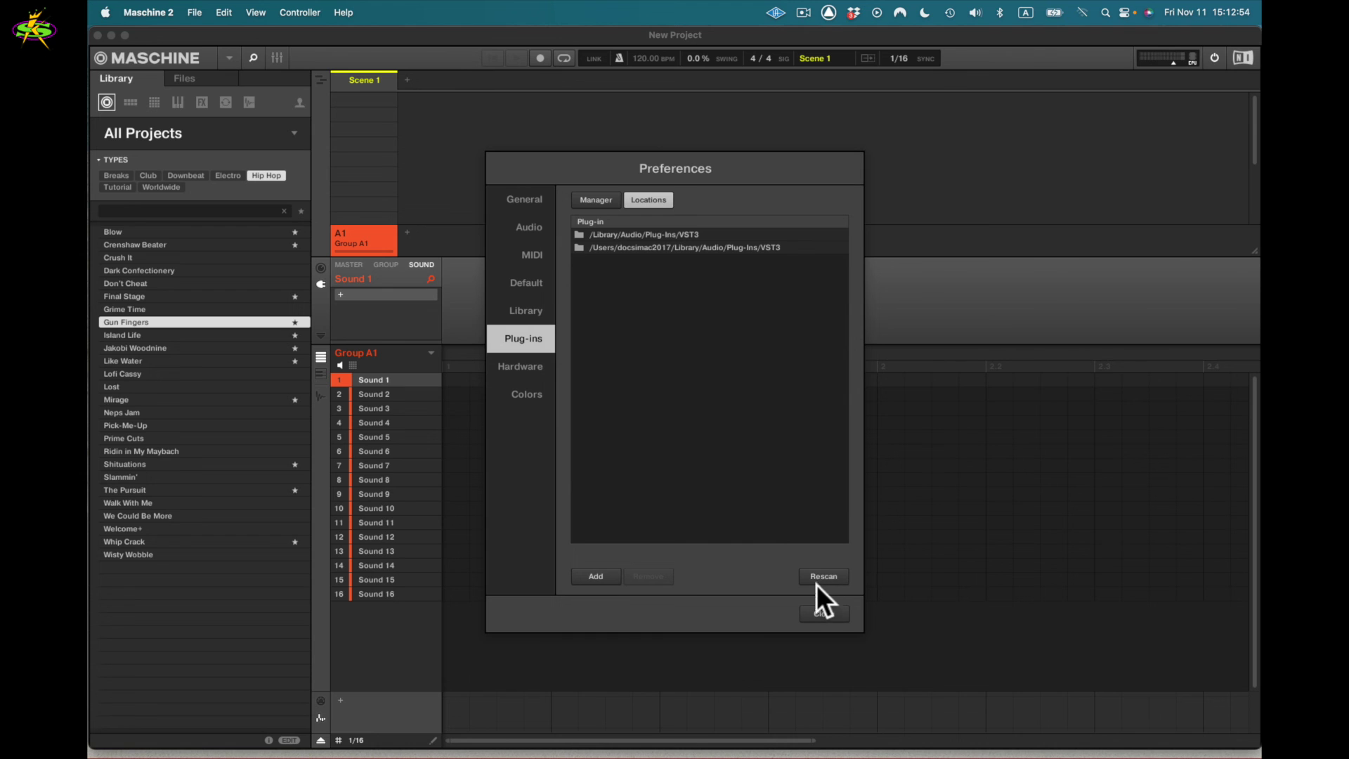
pyautogui.click(610, 200)
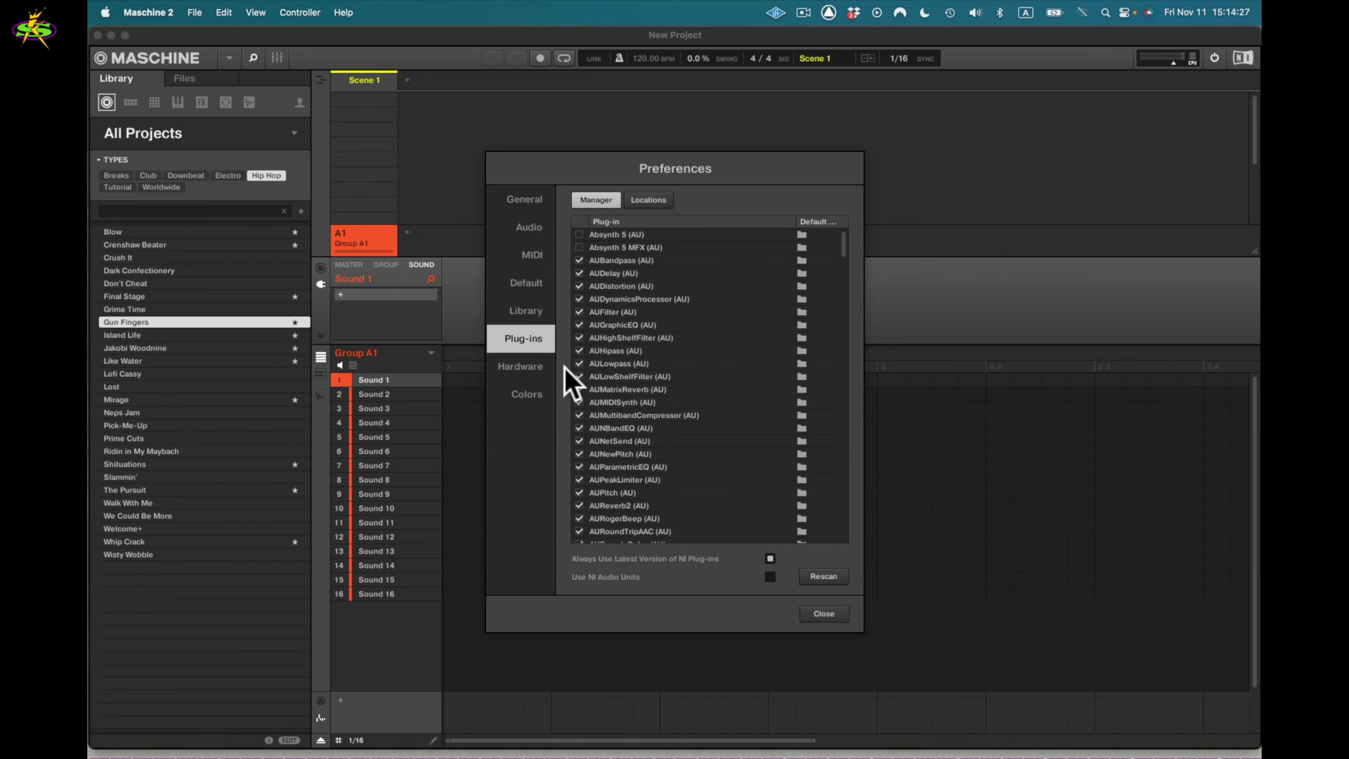
pyautogui.click(540, 364)
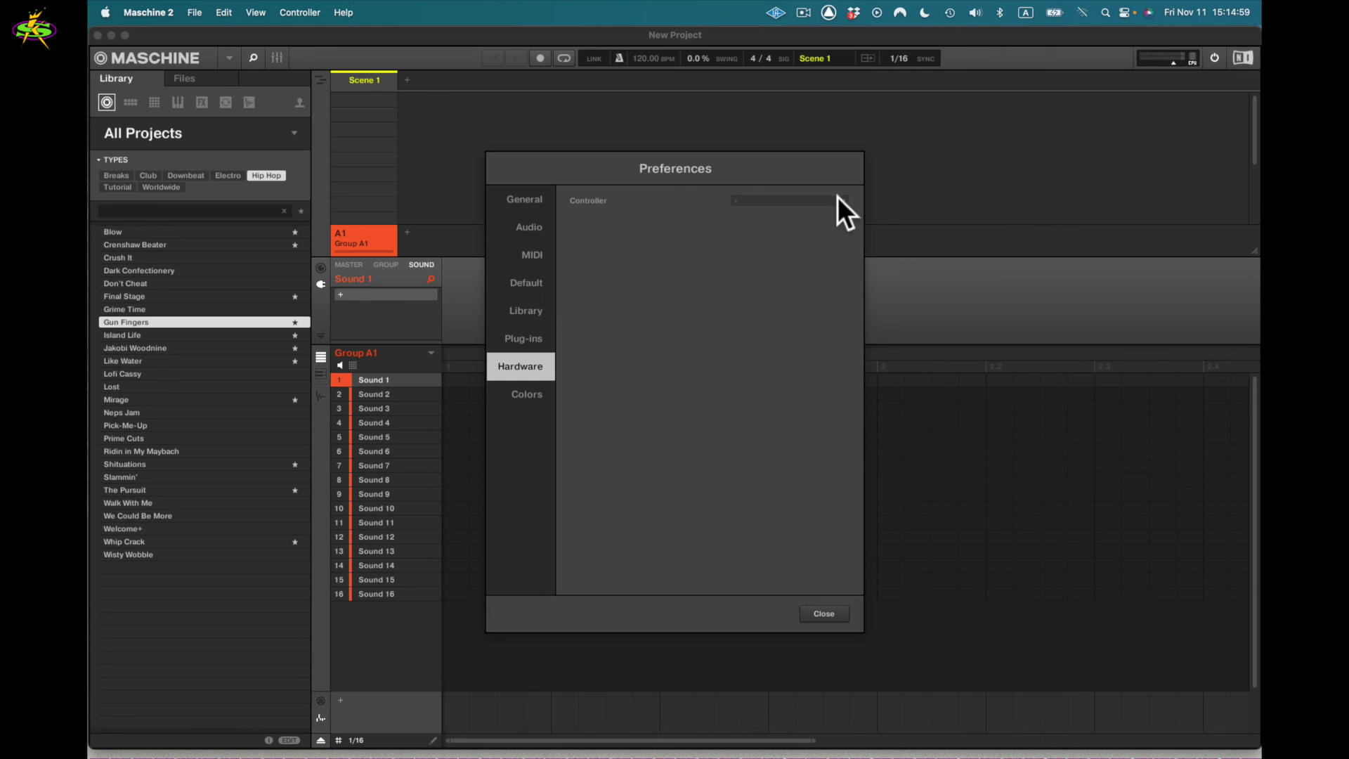
# Review the default color preferences, checking the Group and Scene color choices without picking a new color
pyautogui.click(528, 394)
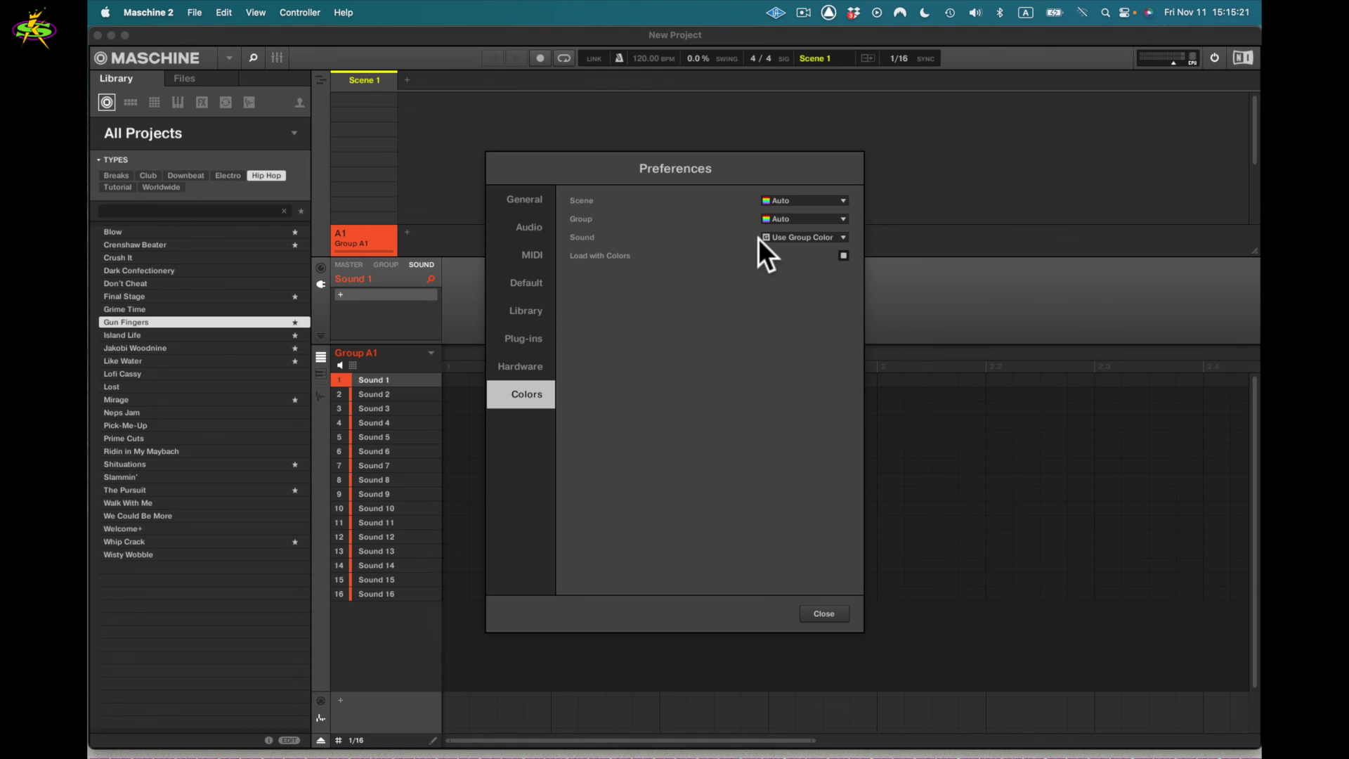
pyautogui.click(842, 218)
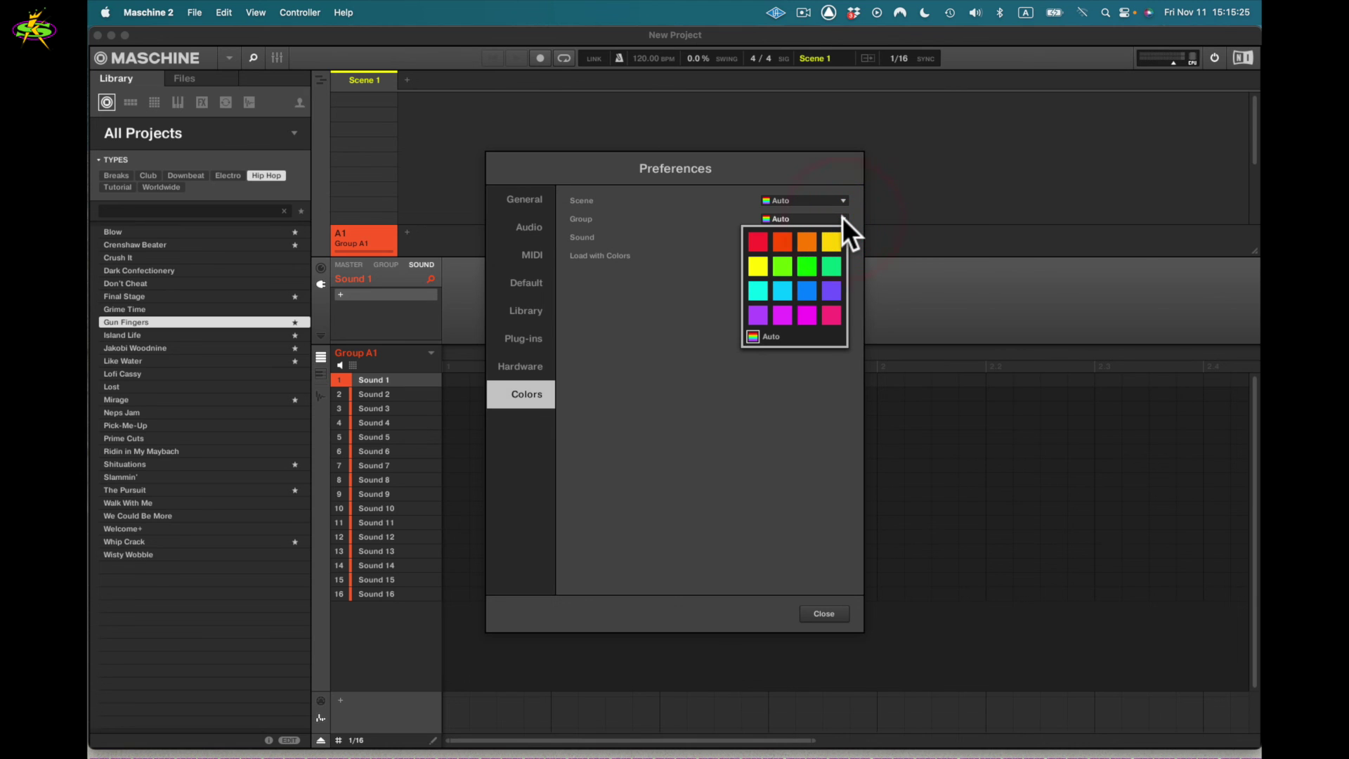
pyautogui.click(842, 197)
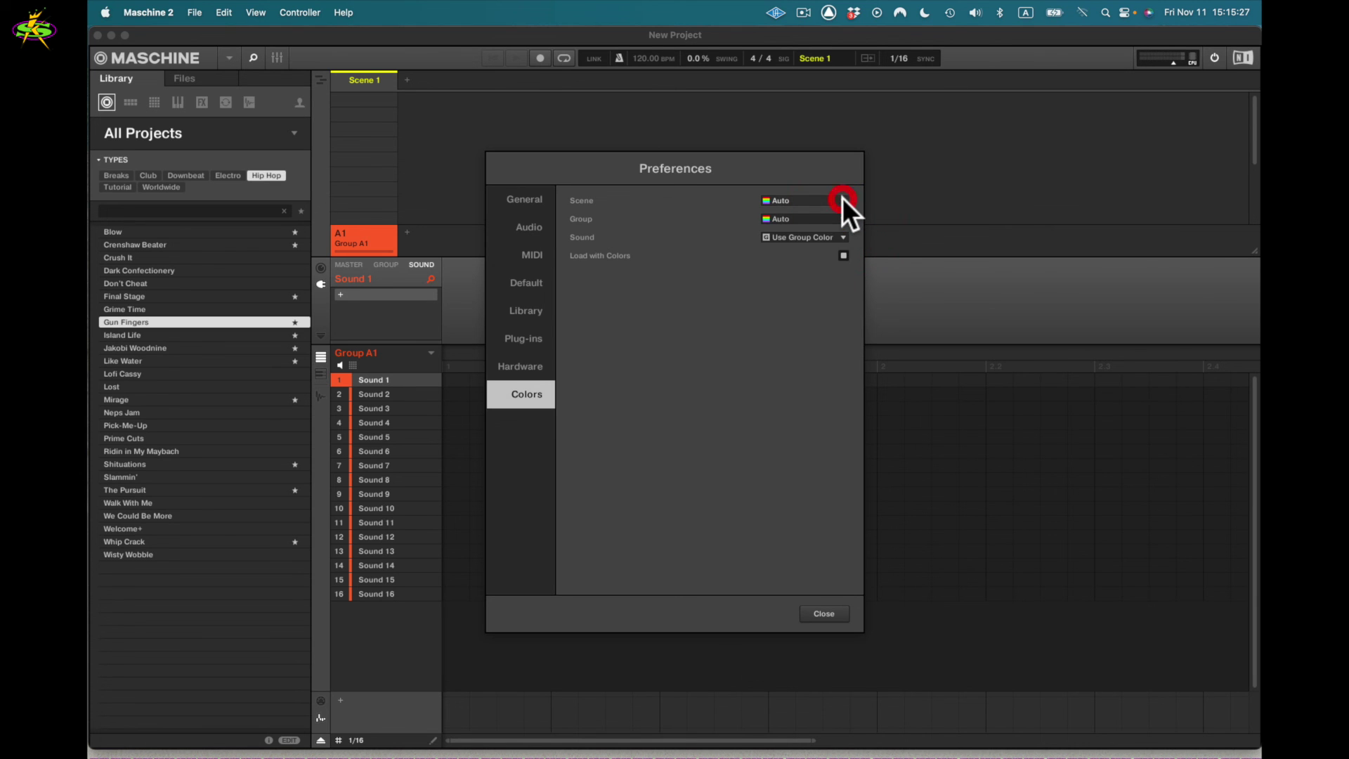
pyautogui.click(842, 196)
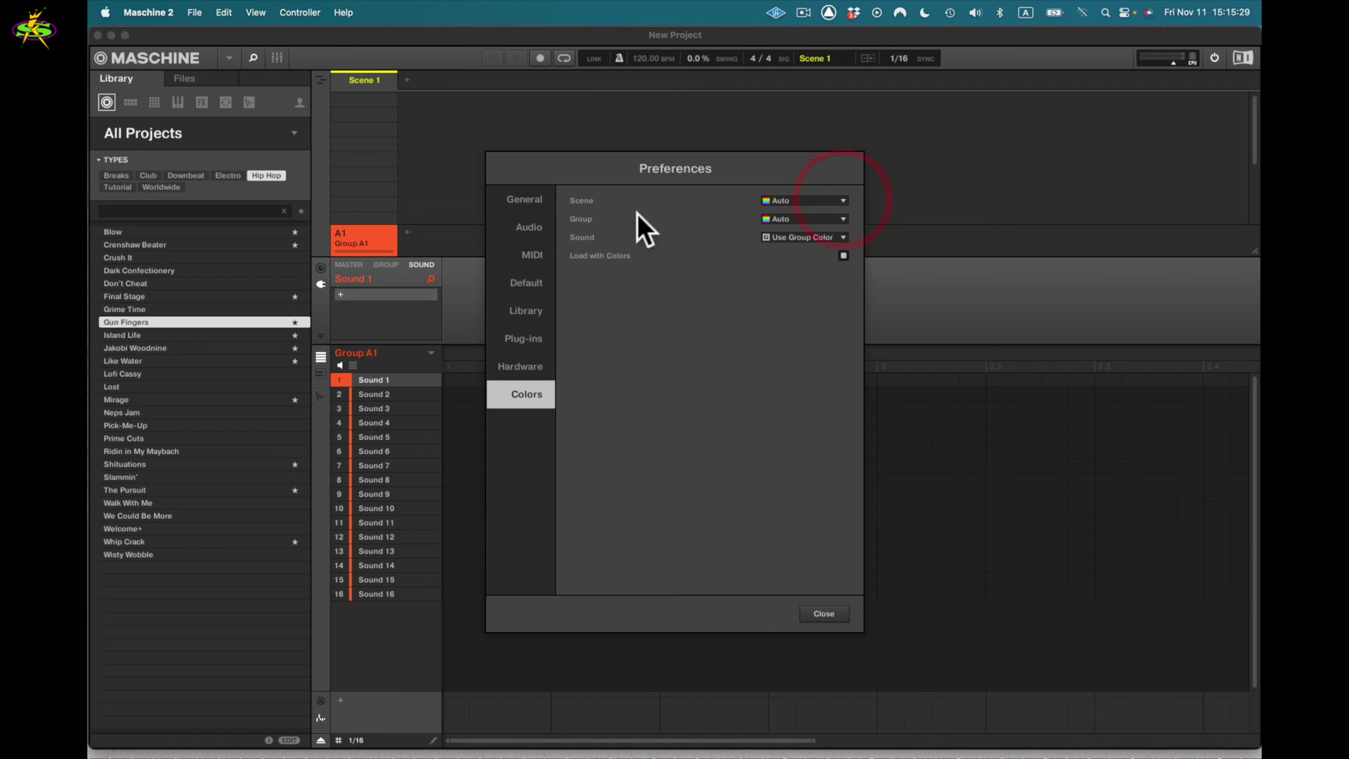